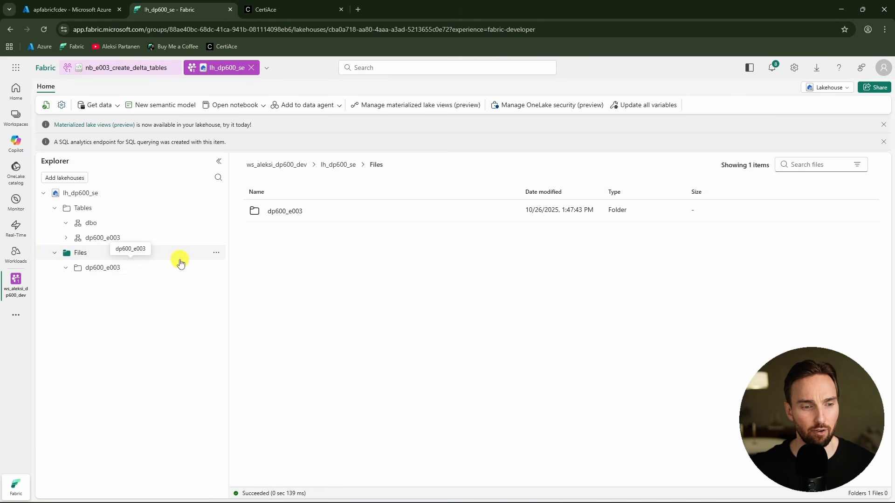
Open the dp600_e003 folder under the lakehouse Files
left_click(216, 253)
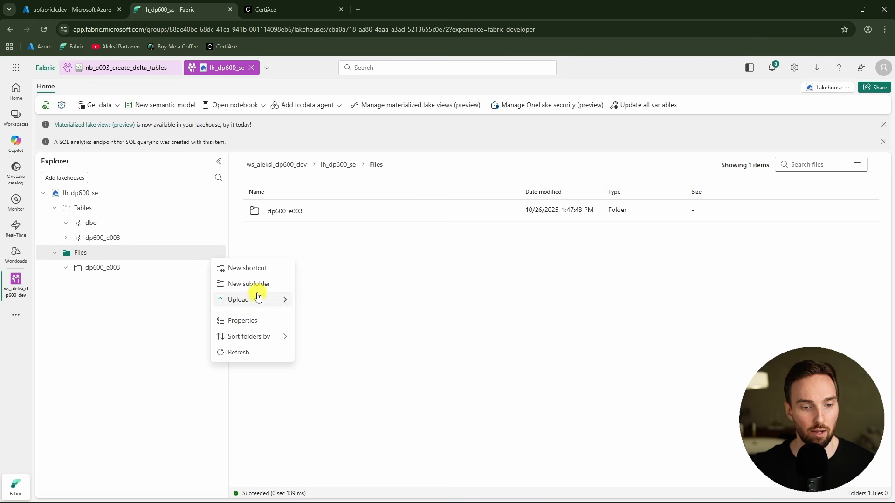
left_click(109, 294)
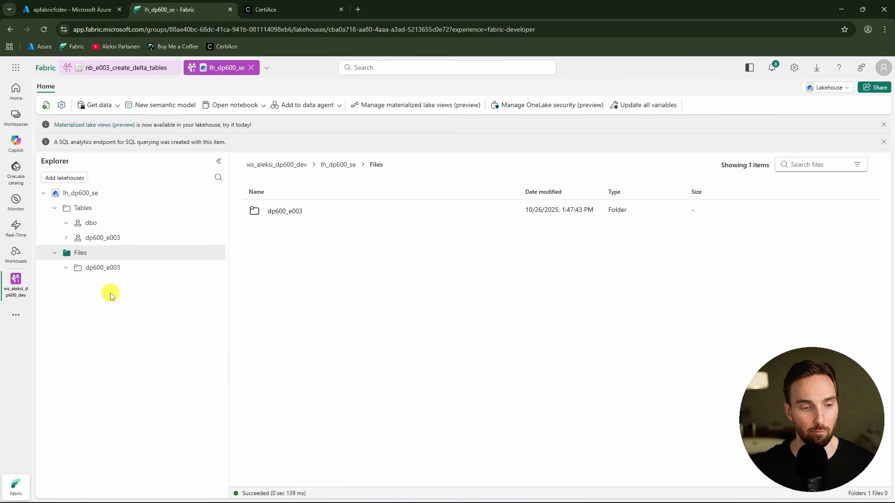
left_click(116, 267)
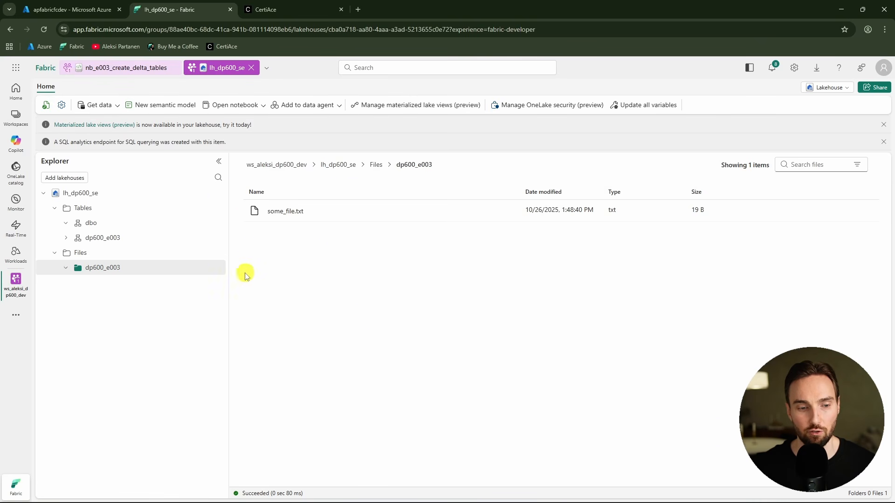
Upload movies_1.csv into the dp600_e003 folder and close the upload pane
right_click(219, 268)
mouse_move(275, 342)
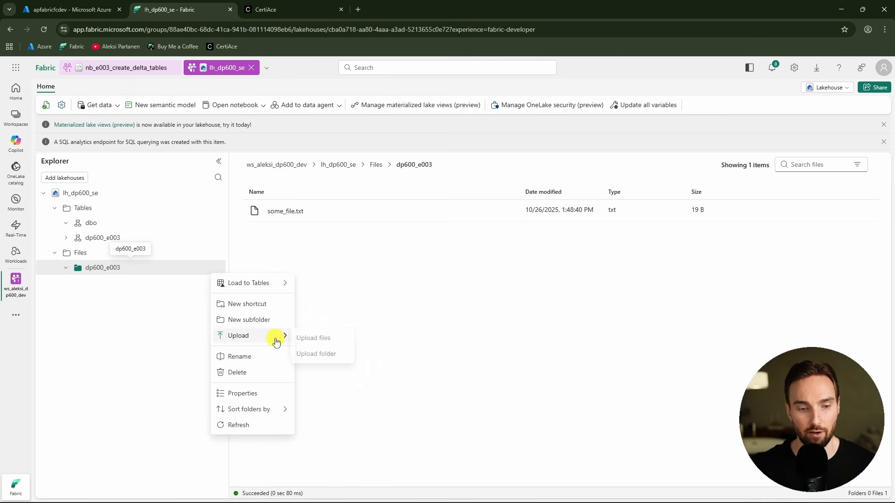
left_click(330, 342)
left_click(874, 131)
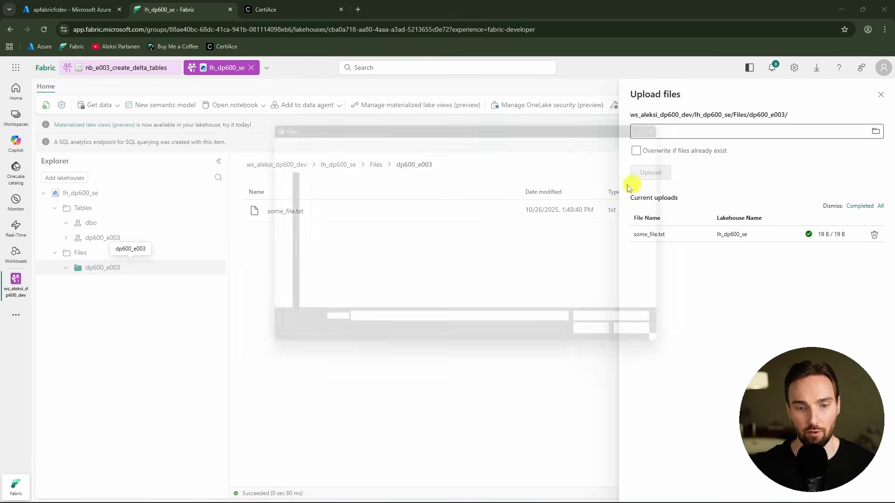
left_click(323, 187)
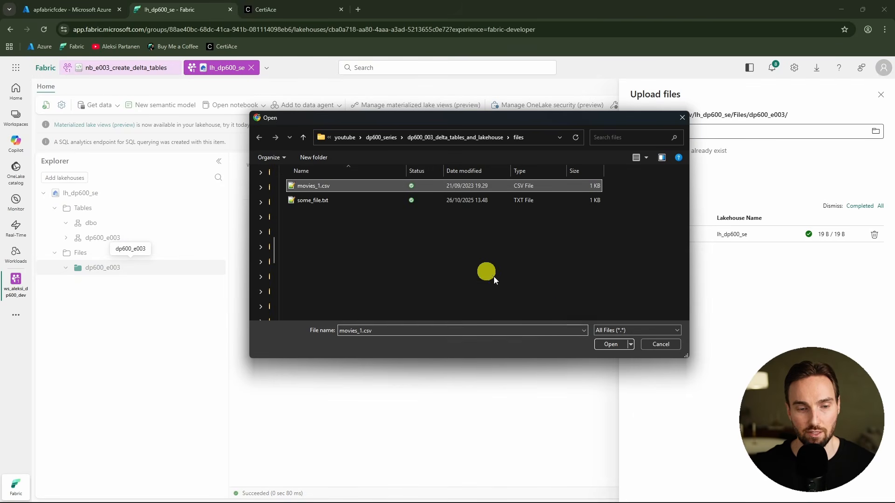
left_click(611, 345)
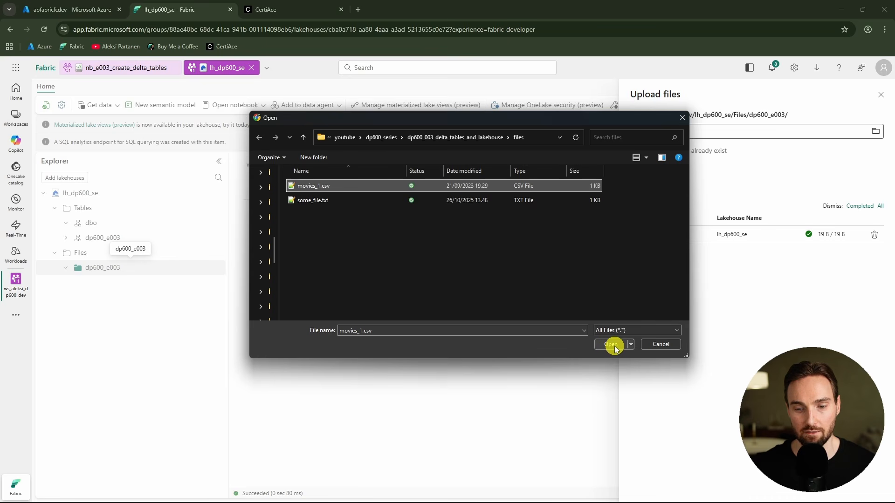
left_click(652, 172)
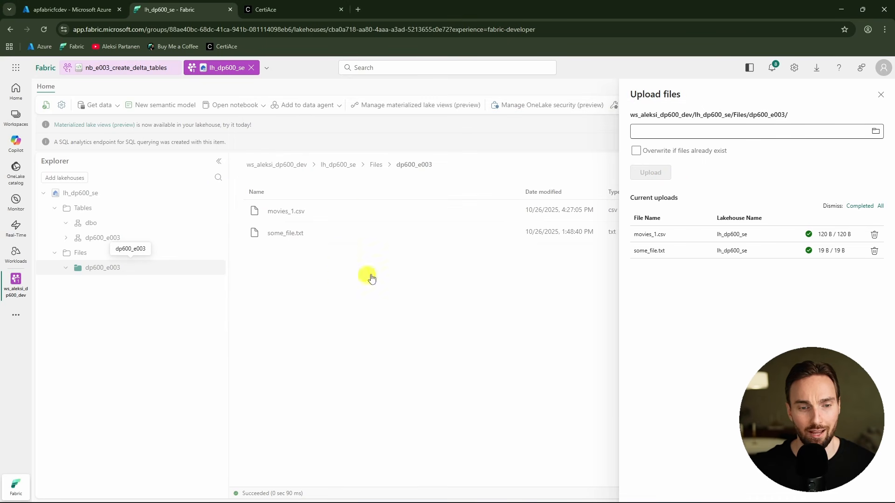
left_click(880, 95)
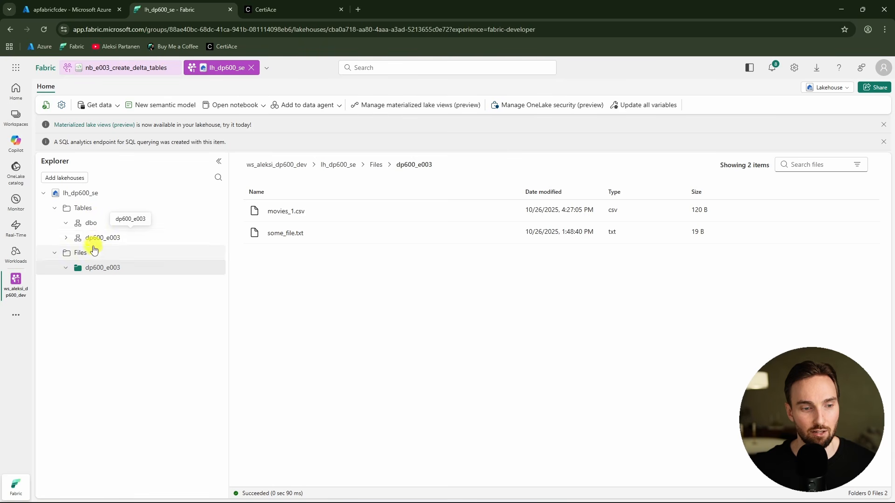
Preview the sales_nopart, sales_part1 and sales_part2 tables in the dp600_e003 schema
left_click(68, 240)
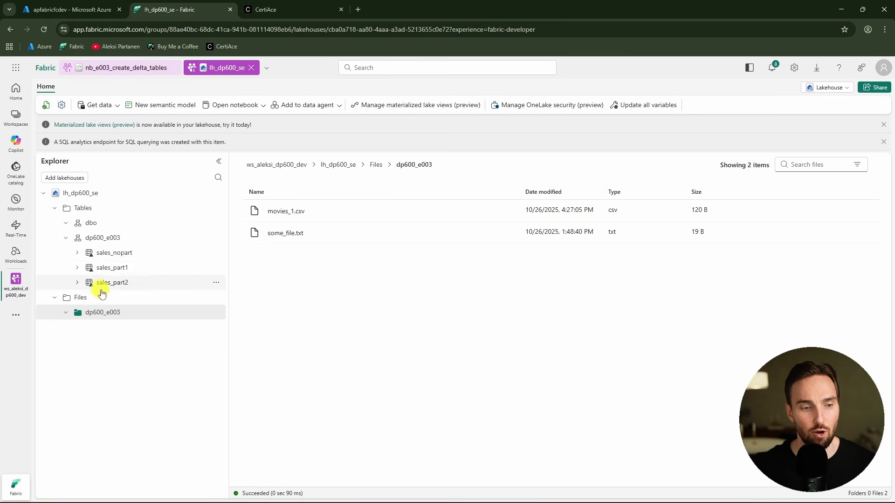
left_click(165, 254)
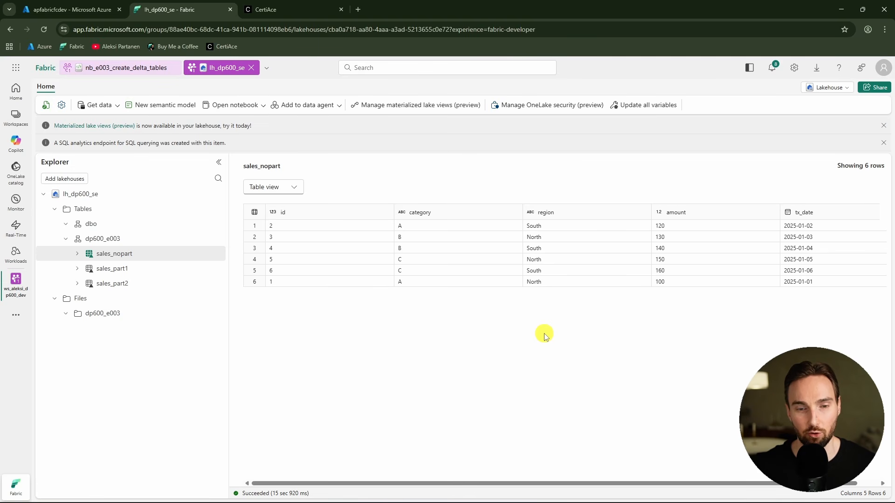
left_click(153, 272)
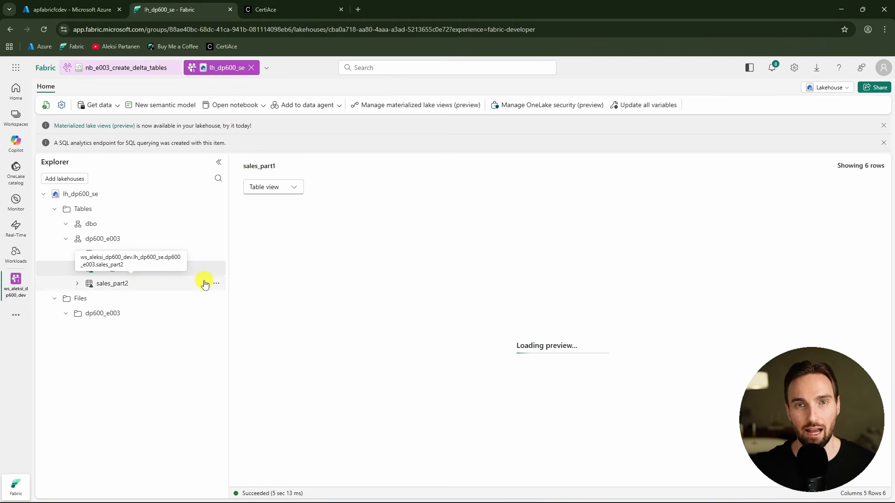
left_click(154, 285)
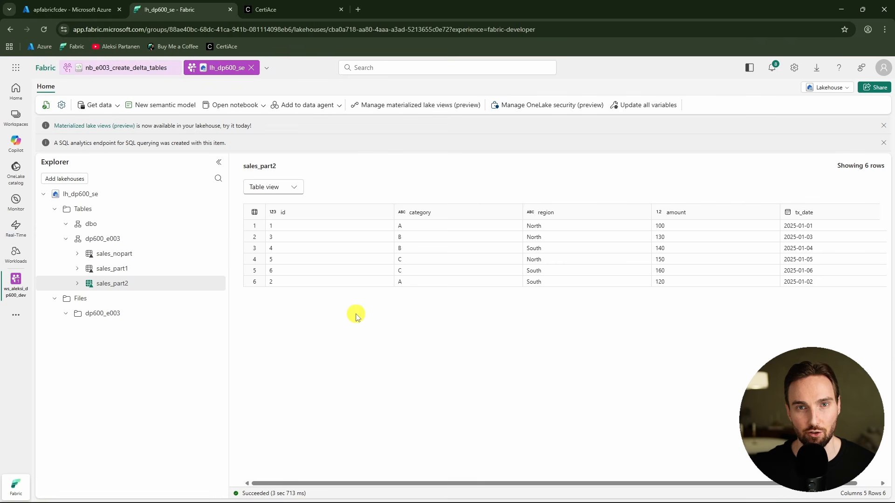
left_click(155, 254)
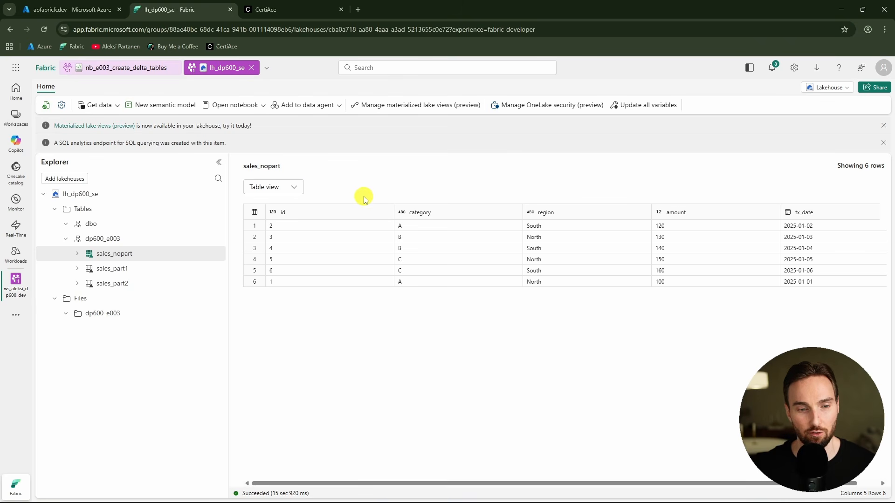
Switch the sales_nopart table to File view
left_click(294, 188)
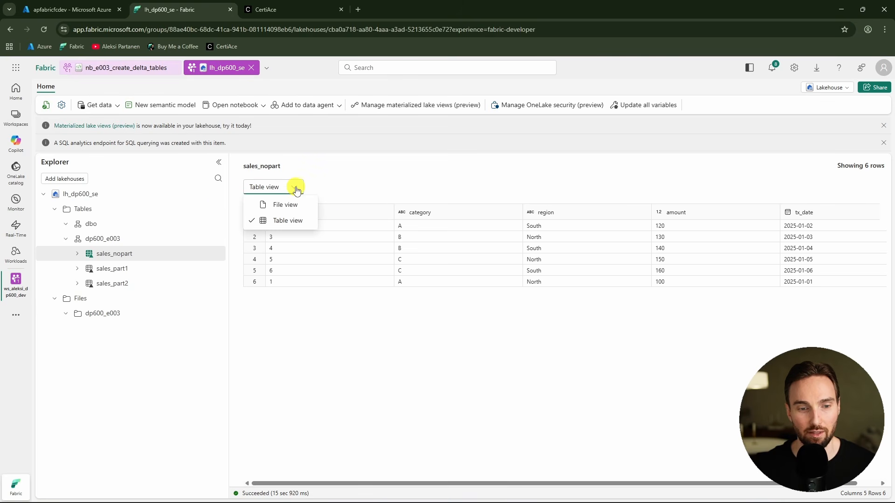
left_click(285, 205)
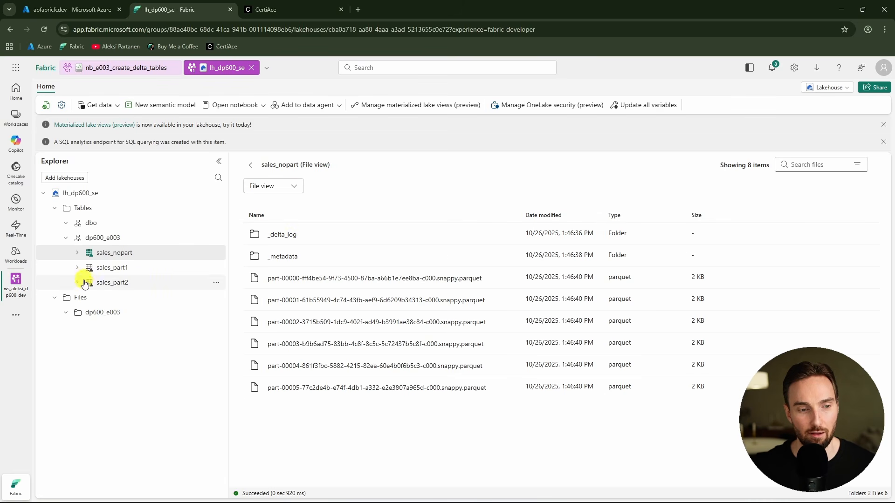
Review the notebook's SQL that creates the source view and the three Delta tables with their partitioning
left_click(145, 75)
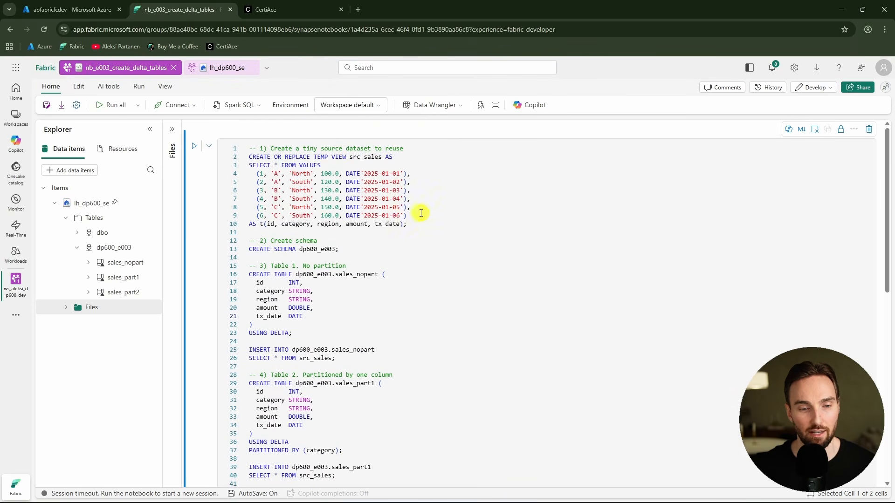
left_click_drag(407, 225, 248, 156)
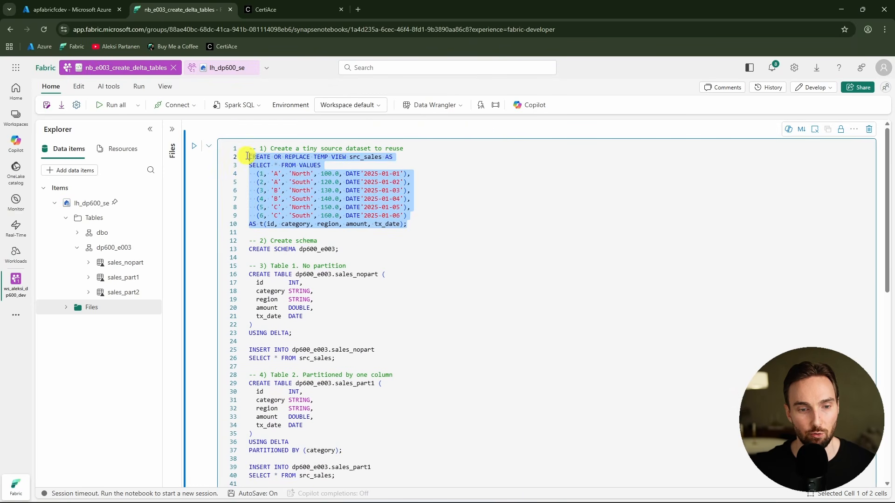
scroll(415, 224, "down", 2)
left_click_drag(338, 155, 249, 155)
scroll(371, 223, "down", 2)
left_click_drag(343, 193, 233, 136)
scroll(327, 212, "down", 1)
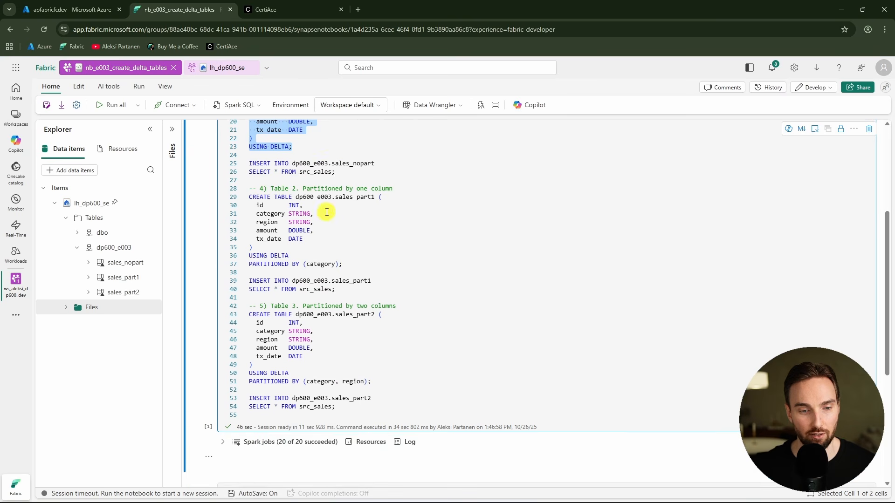
left_click_drag(361, 269, 249, 188)
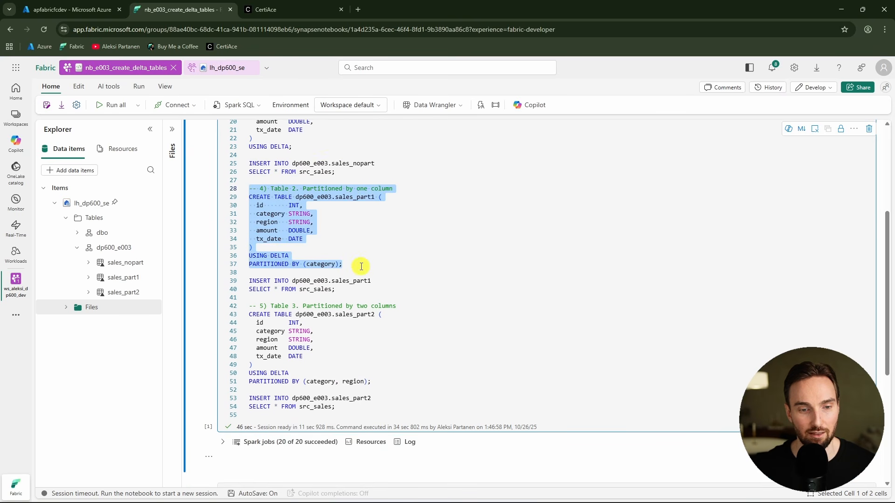
left_click_drag(361, 267, 296, 264)
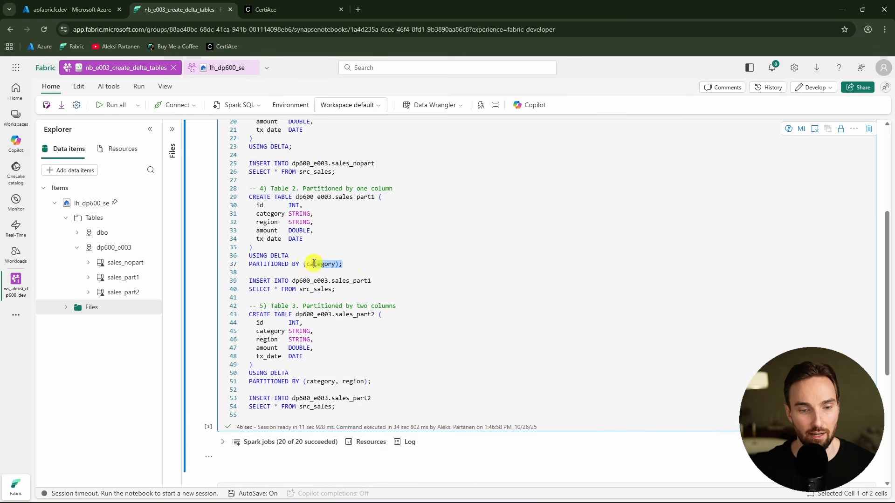
left_click_drag(397, 381, 244, 306)
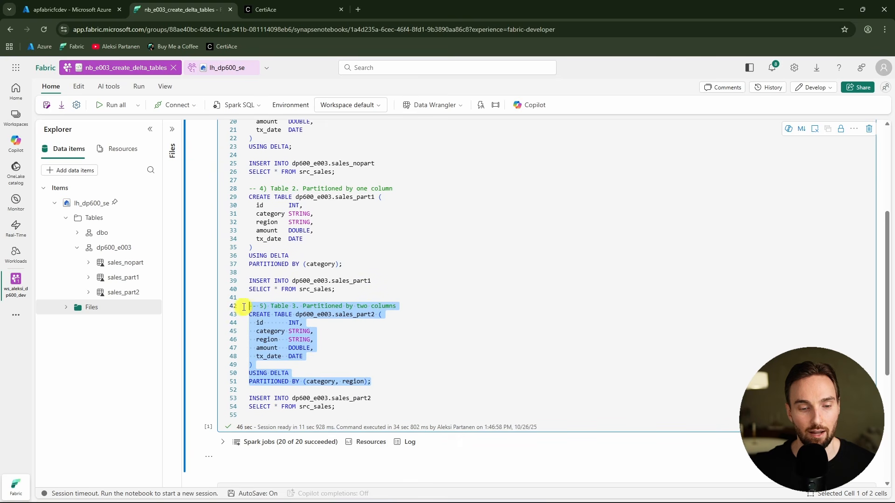
double_click(324, 382)
double_click(353, 382)
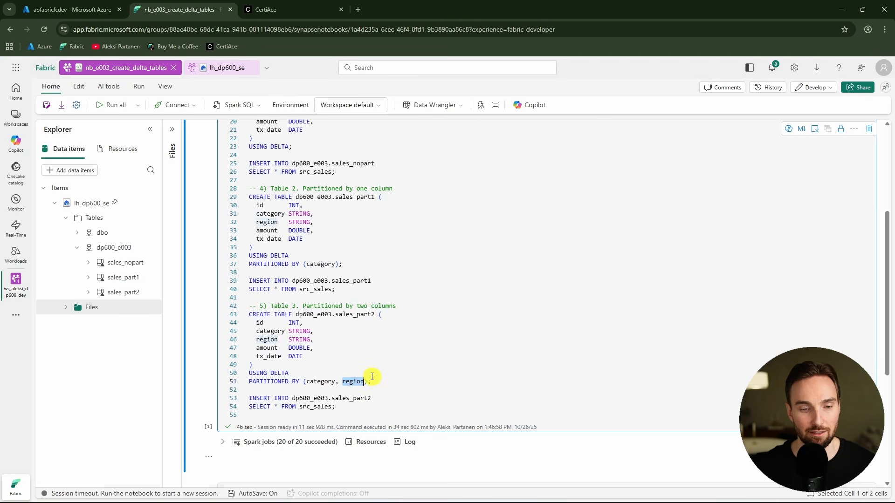
left_click_drag(349, 289, 248, 280)
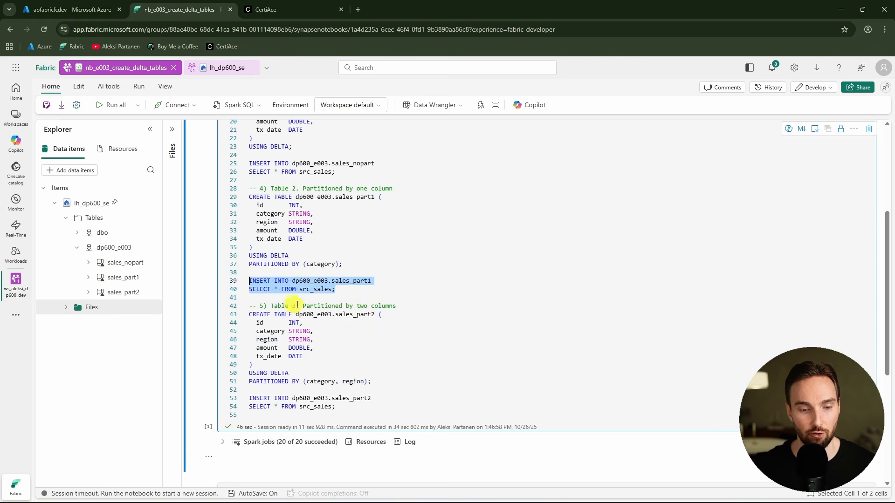
left_click_drag(353, 406, 239, 391)
left_click_drag(351, 178, 235, 164)
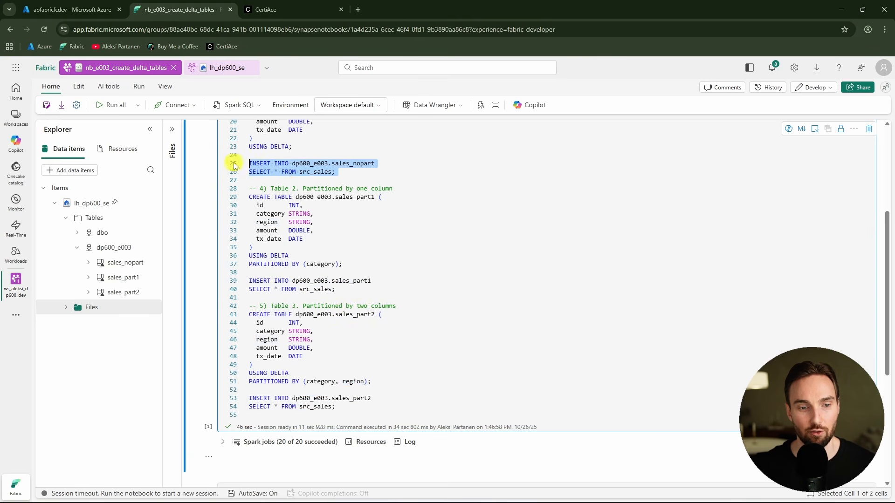
left_click(399, 189)
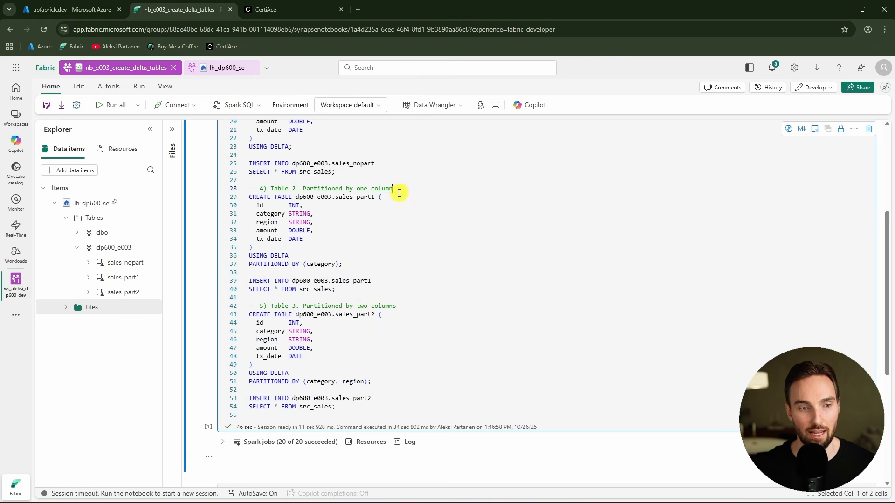
Open the sales_part1 table in the lakehouse and switch it to File view
left_click(230, 73)
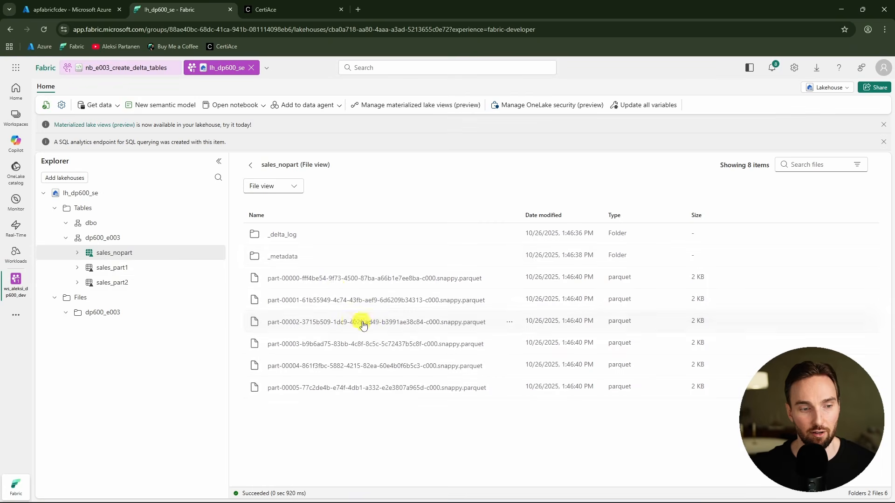
left_click(143, 272)
left_click(294, 188)
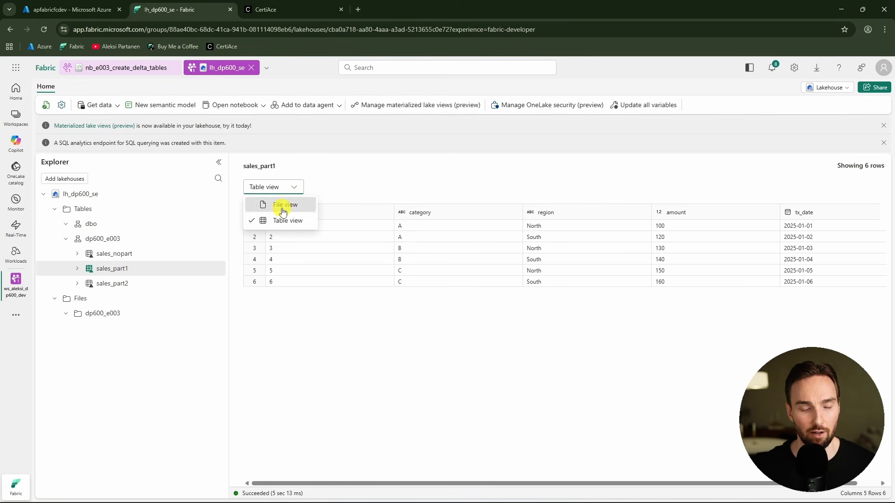
left_click(283, 206)
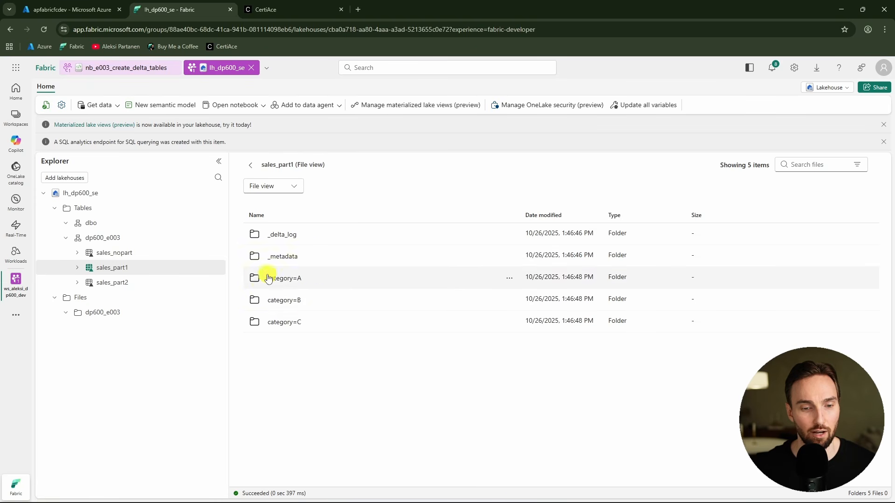
Browse the category=A, category=B and category=C partition folders of sales_part1
left_click(297, 279)
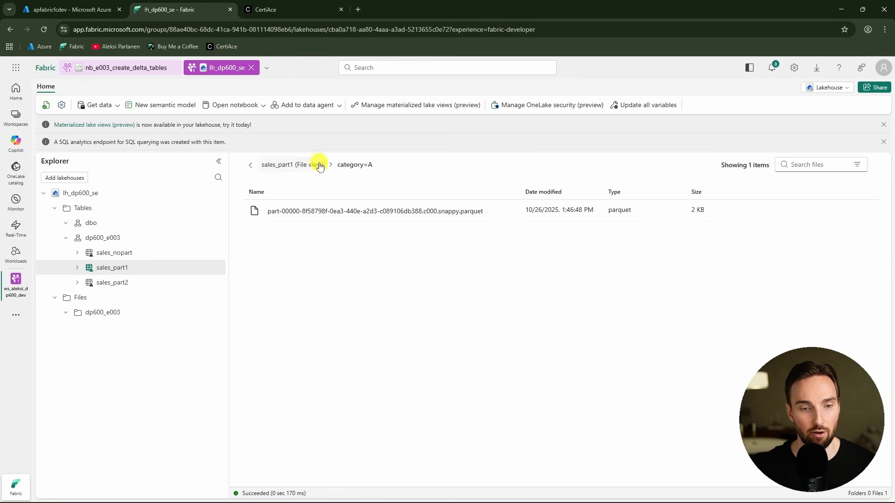
left_click(298, 164)
left_click(306, 300)
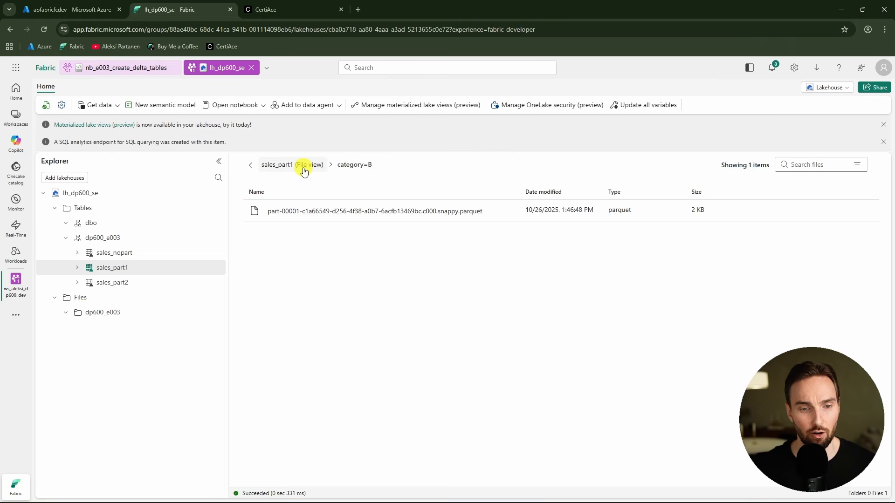
left_click(298, 164)
left_click(284, 322)
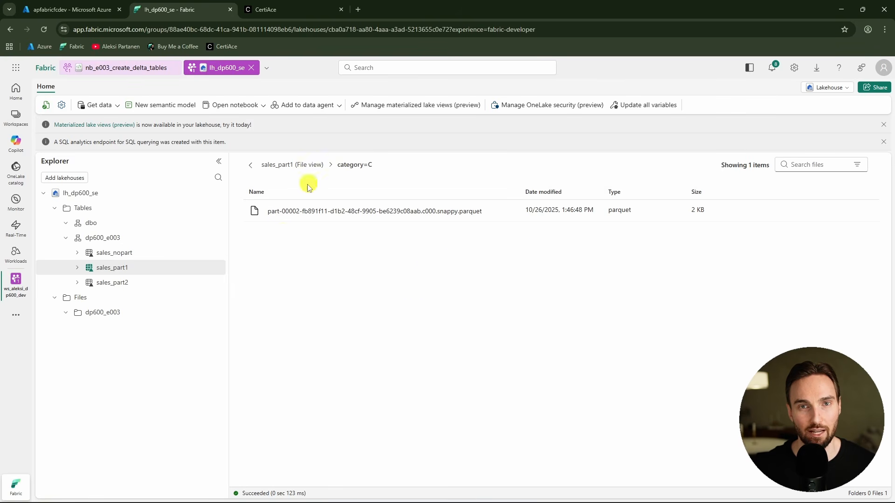
Return sales_part1 to its Table view
left_click(292, 165)
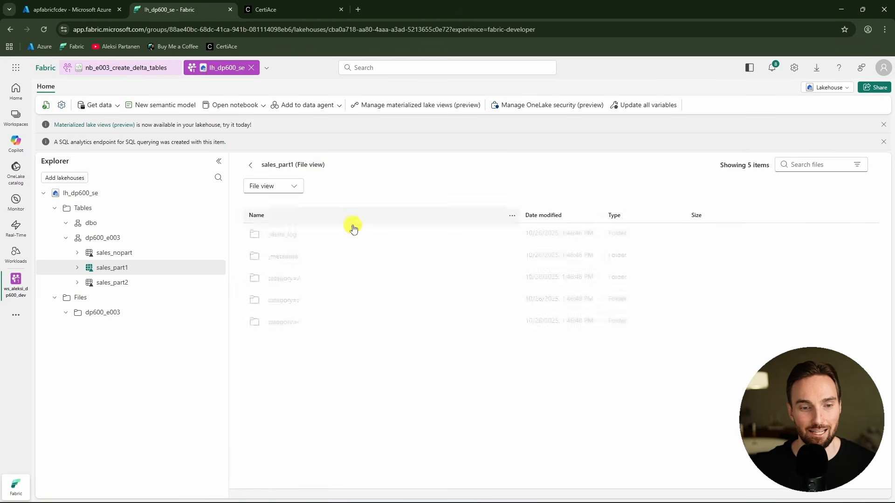
left_click(295, 186)
left_click(280, 221)
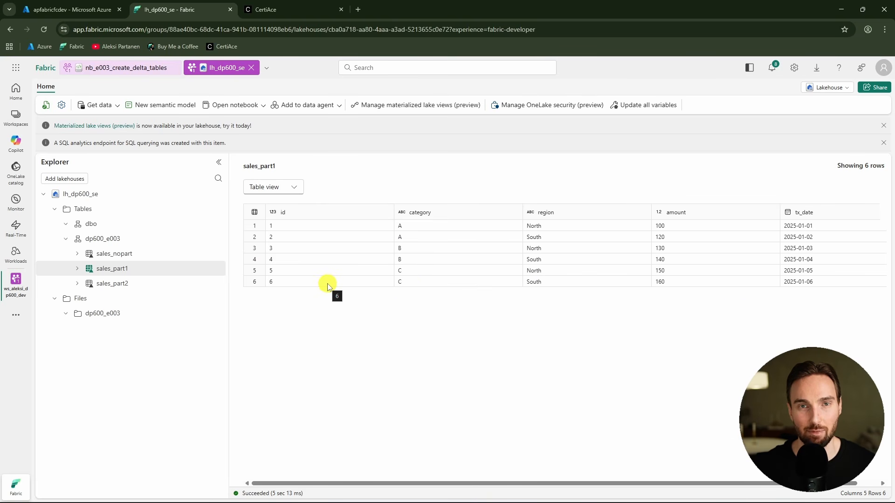
Open sales_part2 in File view and browse its category=A partition down to the region folders
left_click(134, 283)
left_click(296, 187)
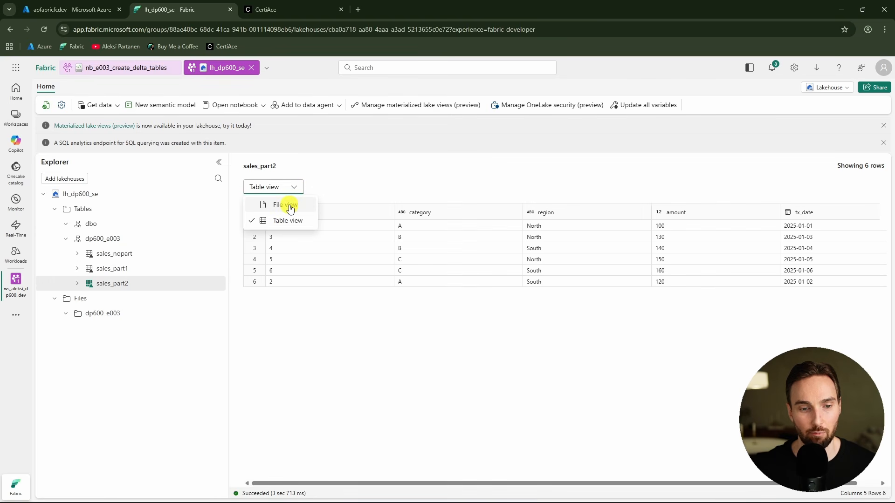
left_click(287, 204)
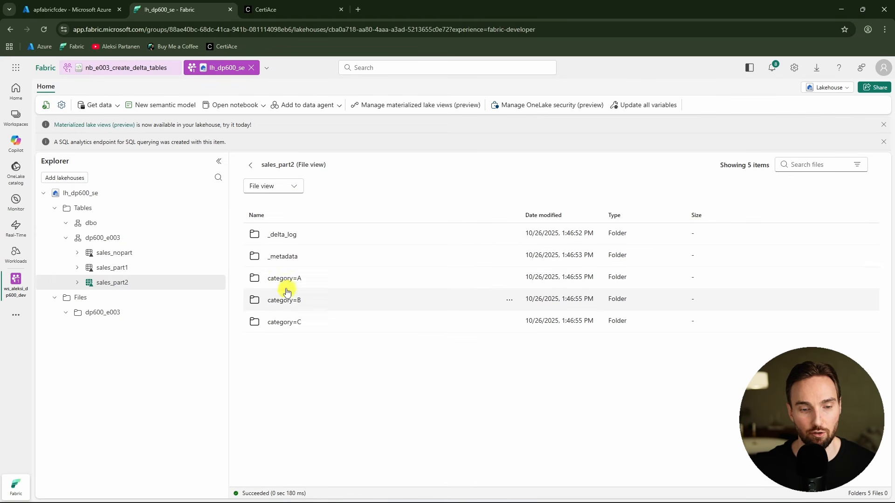
left_click(301, 281)
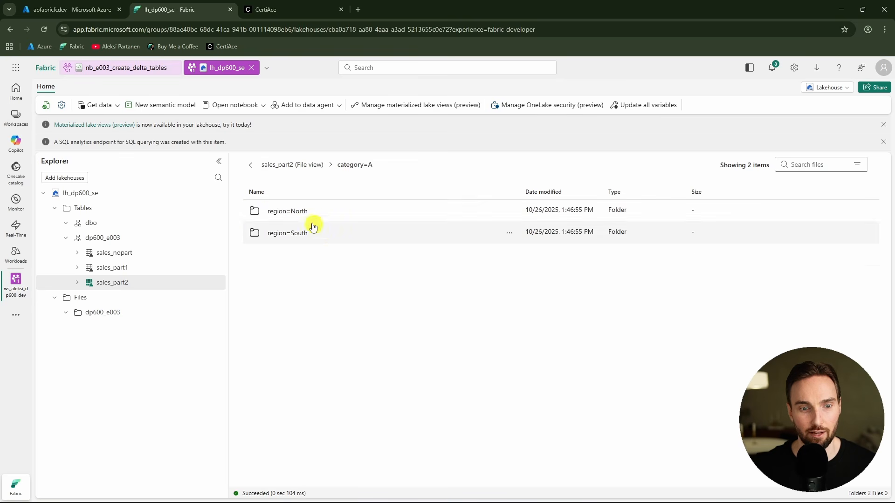
left_click(295, 231)
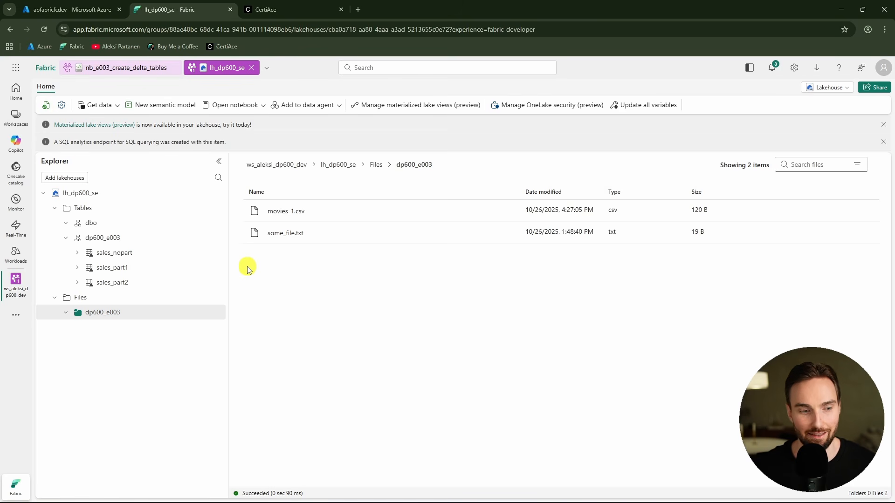
Open the maintenance commands panel for the sales_nopart table
left_click(217, 255)
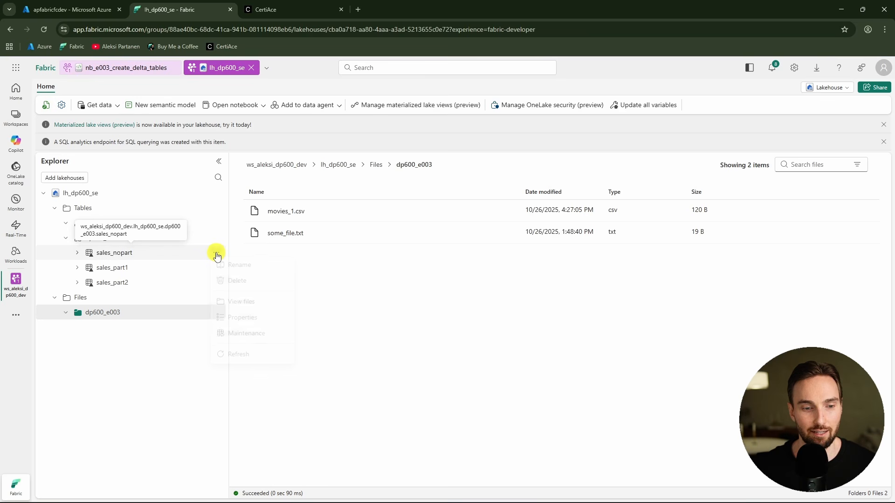
left_click(260, 336)
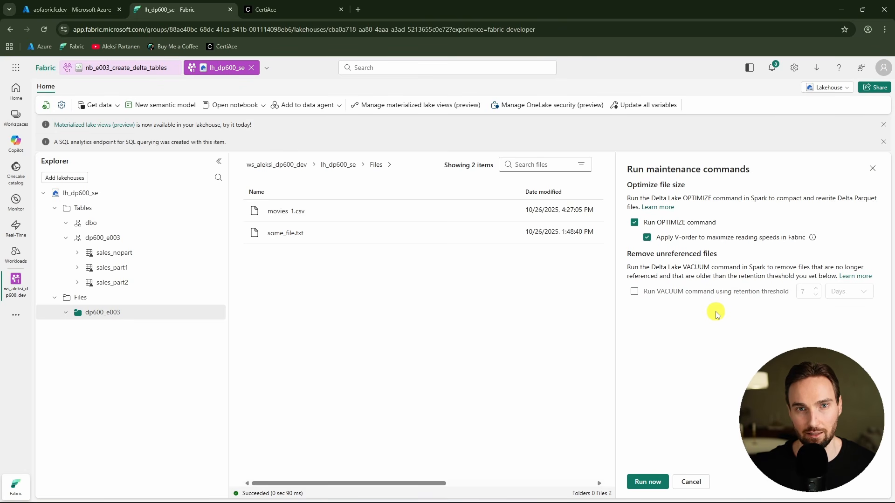
Review the notebook cell running OPTIMIZE and VACUUM on sales_part2, highlighting the VACUUM statement
left_click(142, 73)
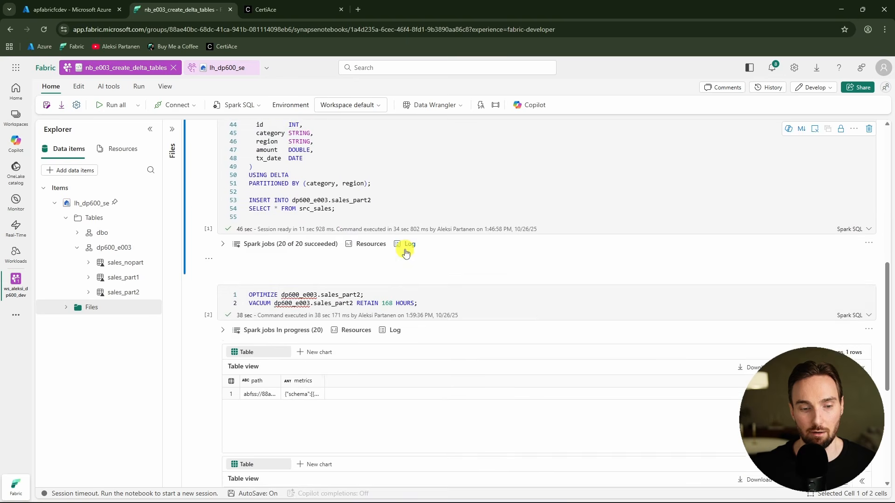
left_click_drag(391, 203, 242, 198)
left_click(387, 202)
left_click_drag(457, 211, 244, 209)
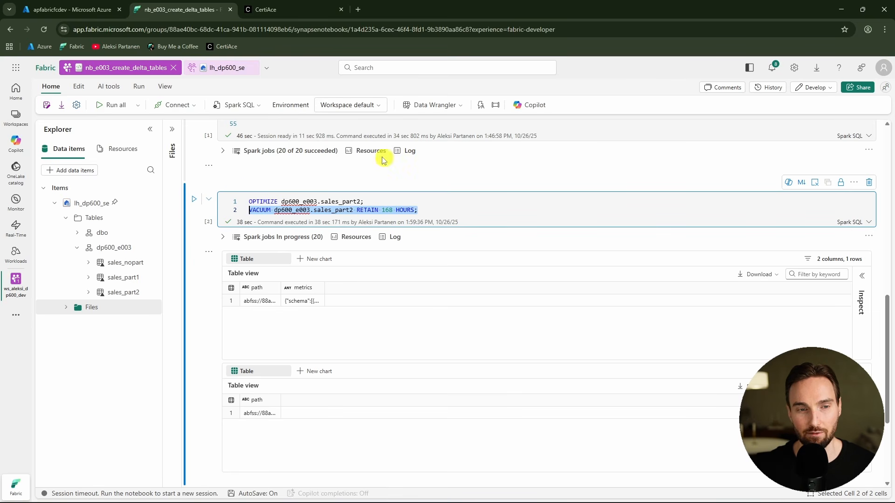
Switch to the CertiAce site and open a DP-600 exam practice set
left_click(291, 9)
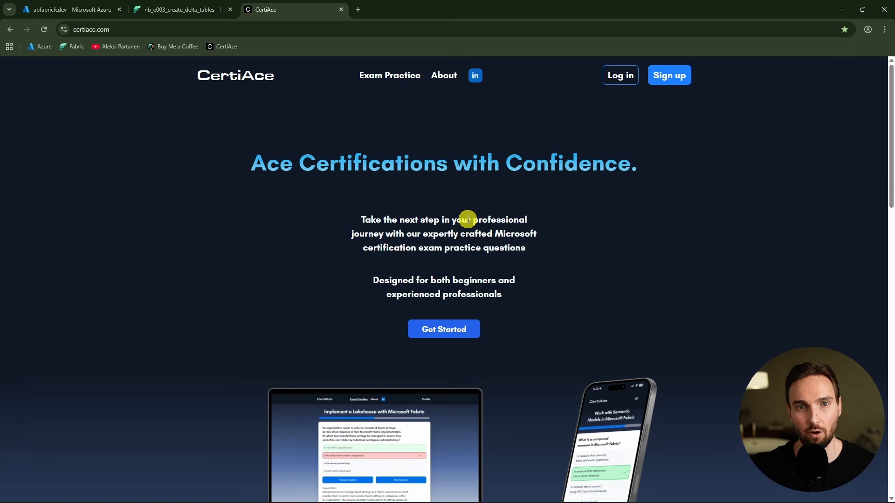
left_click(460, 332)
scroll(466, 279, "down", 1)
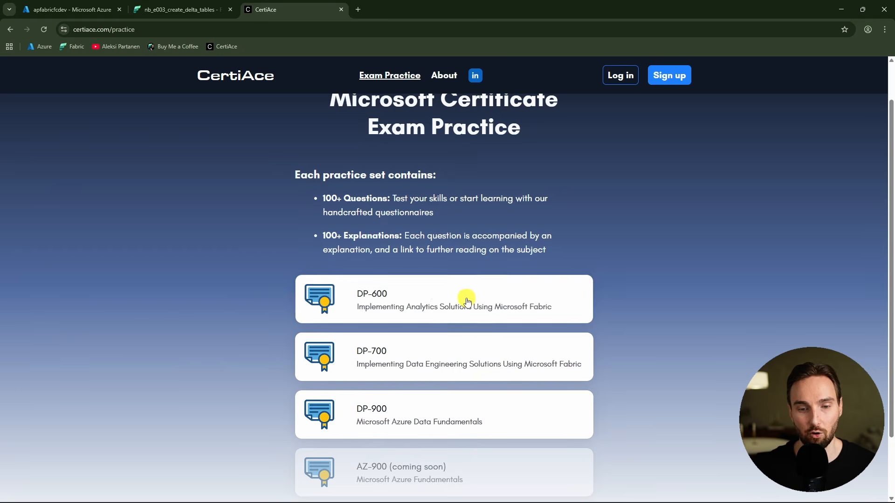
left_click(466, 297)
left_click(565, 275)
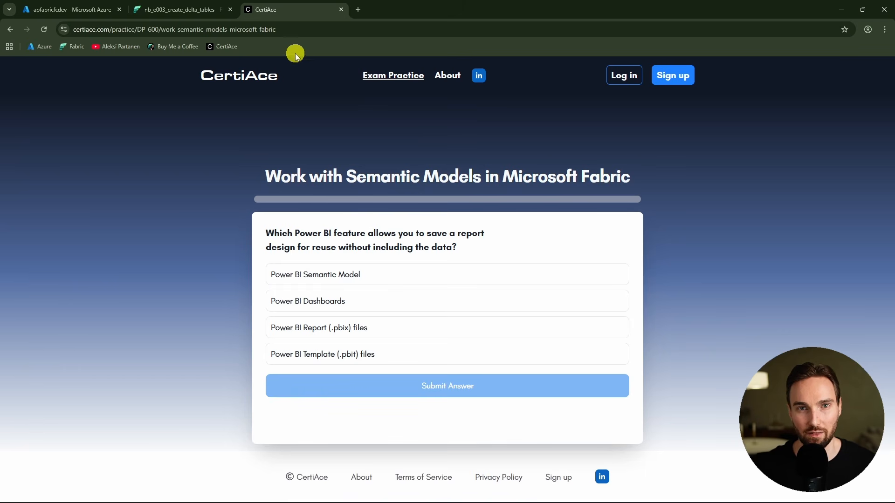
Create a new lakehouse named lh_dp600_se_2 in the workspace with lakehouse schemas enabled
left_click(187, 9)
left_click(73, 111)
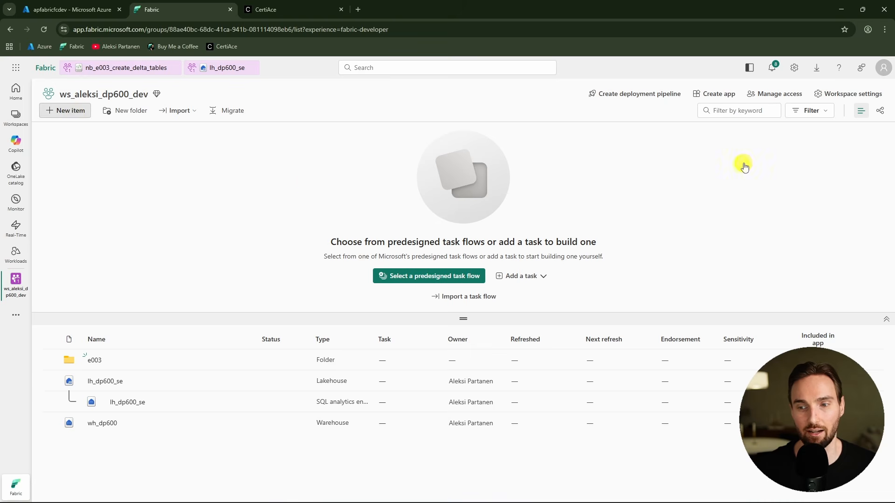
left_click(825, 114)
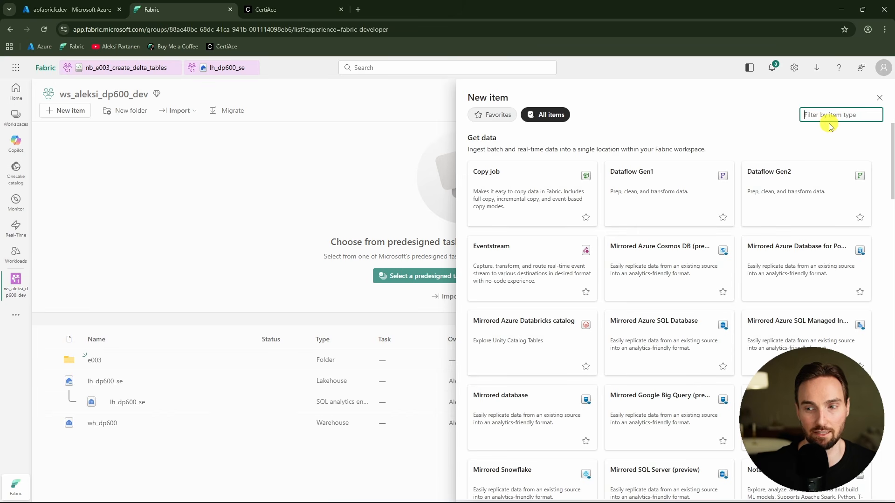
type("lake")
left_click(509, 308)
left_click(445, 260)
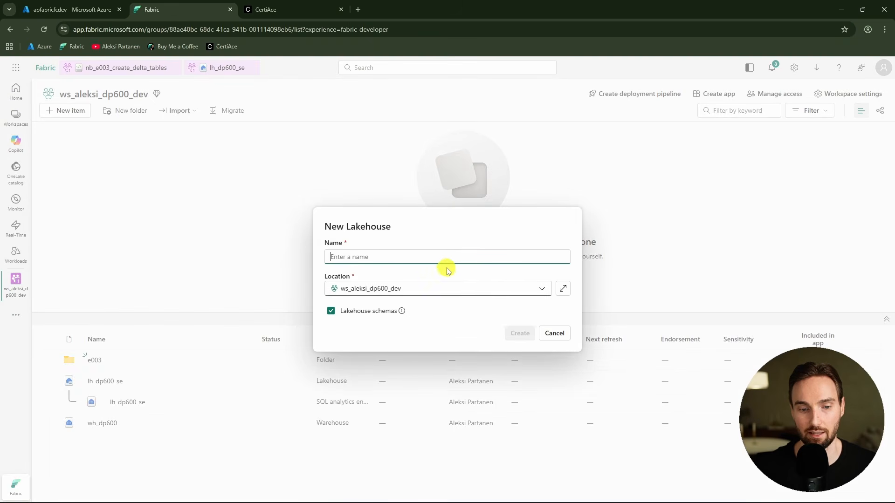
type("lh_dp600_se_2")
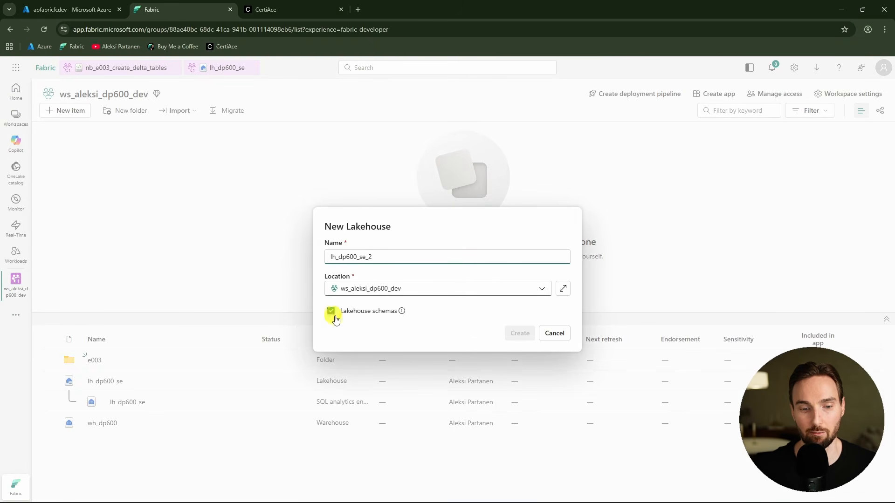
left_click(331, 311)
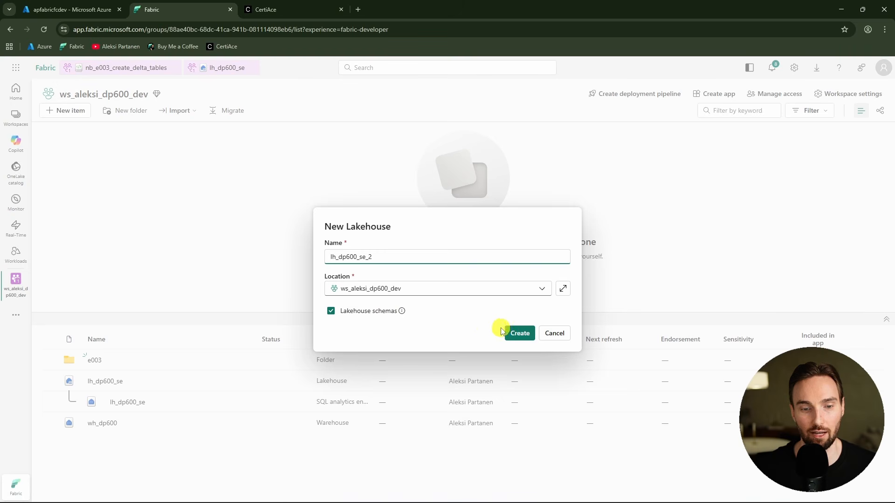
mouse_move(403, 312)
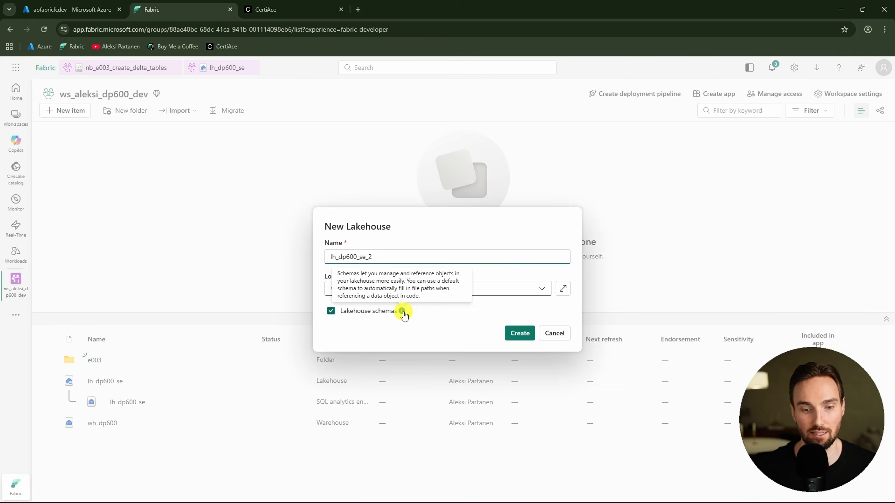
left_click(519, 332)
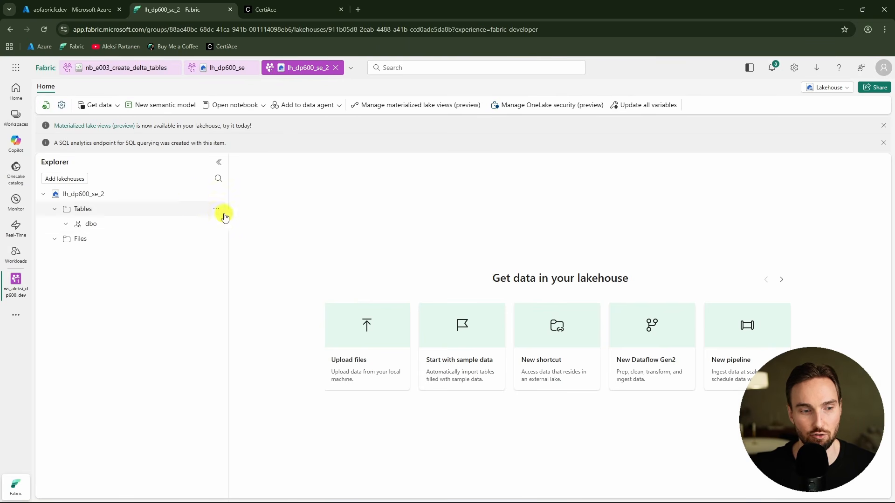
Create a schema shortcut under Tables pointing to the dp600_e003 schema in lh_dp600_se via OneLake
left_click(216, 208)
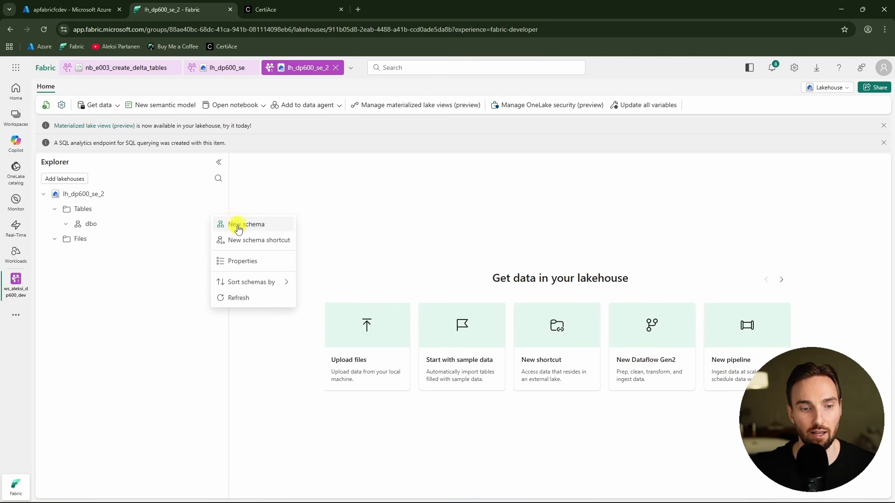
left_click(277, 245)
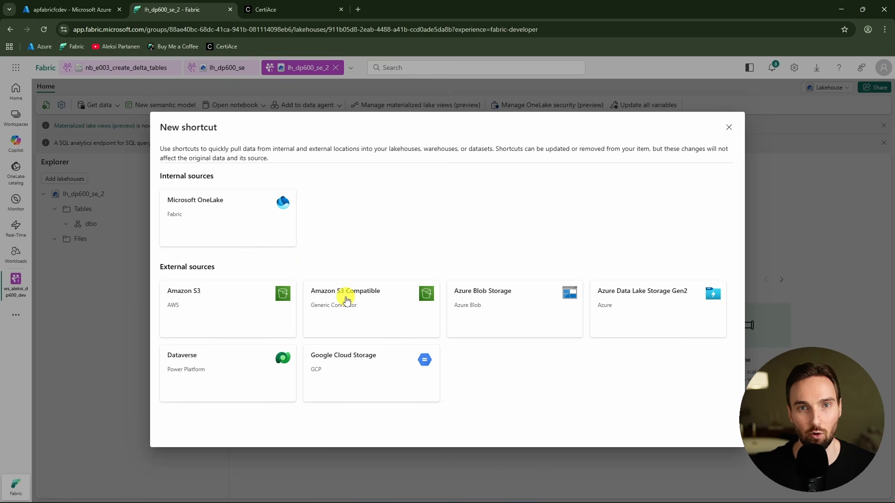
left_click(251, 221)
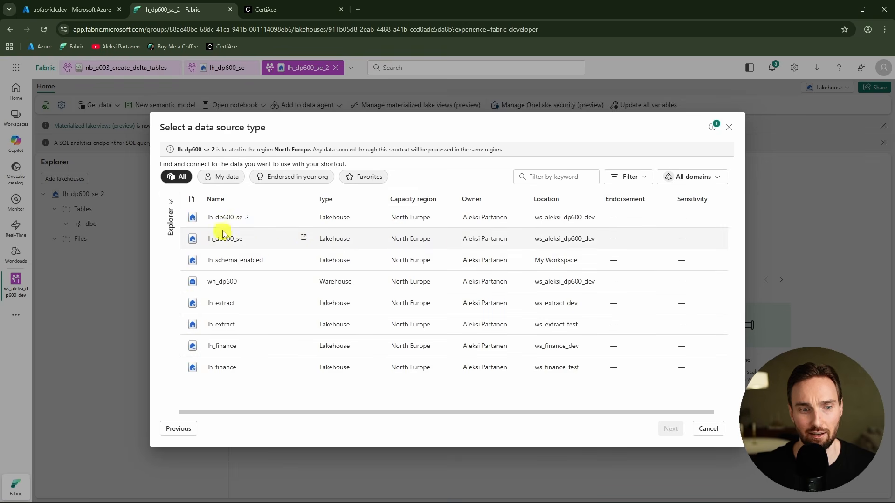
left_click(248, 248)
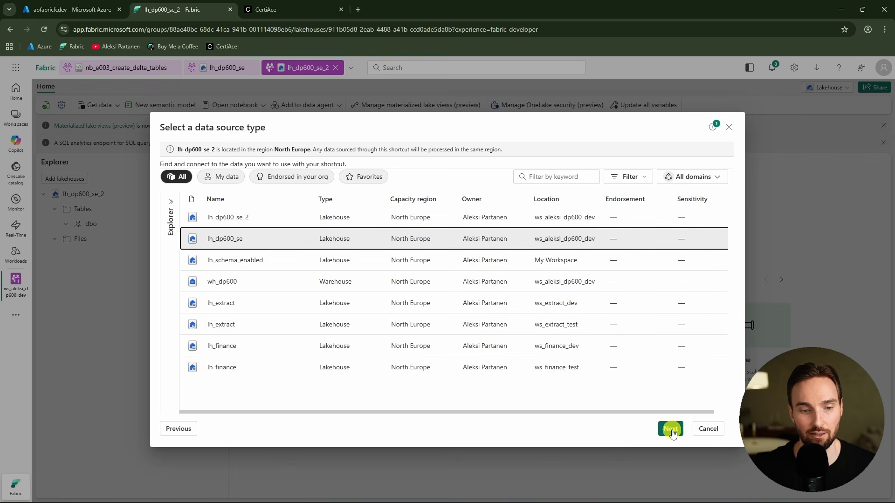
left_click(671, 428)
left_click(174, 215)
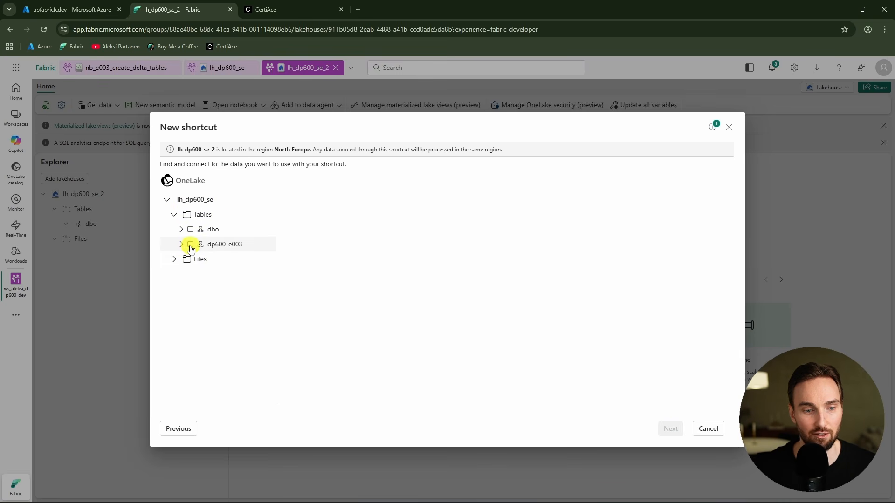
left_click(190, 245)
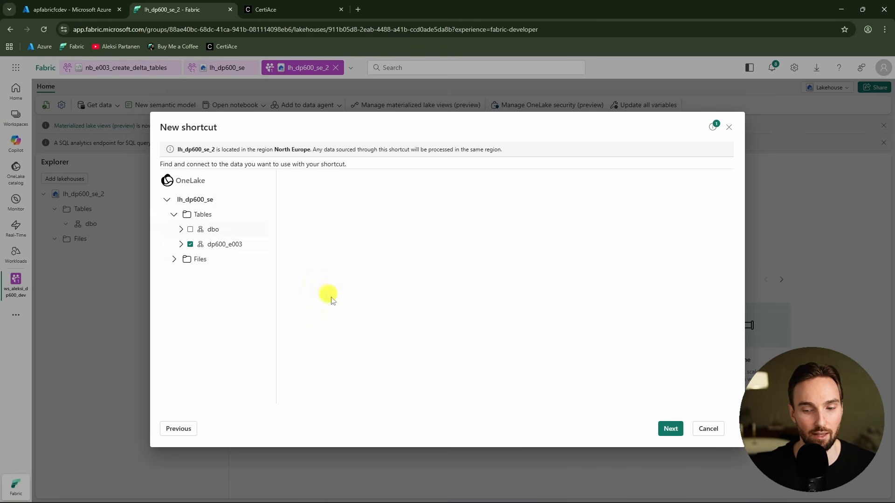
left_click(671, 429)
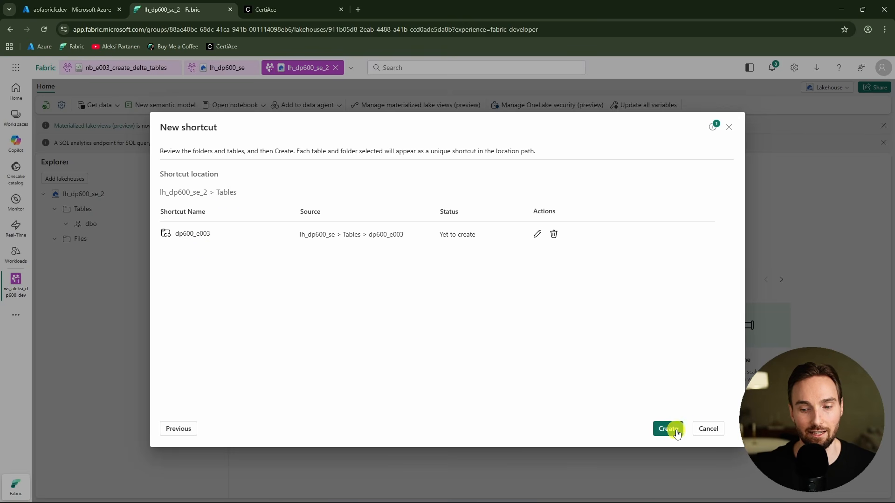
left_click(668, 429)
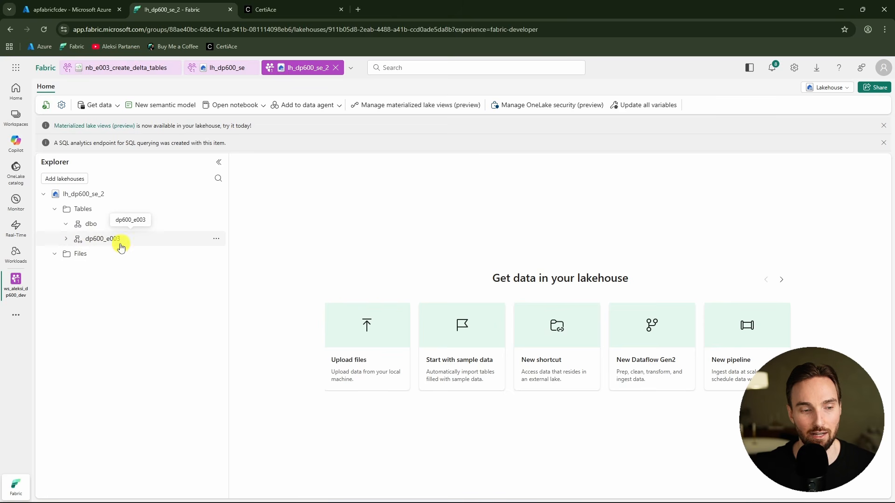
Expand the shortcut schema's tables and compare them with the original lakehouse
left_click(66, 238)
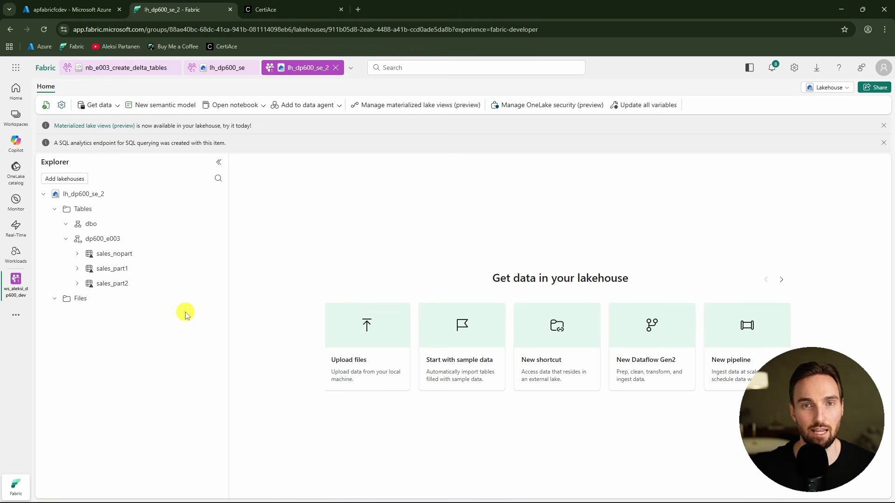
left_click(220, 69)
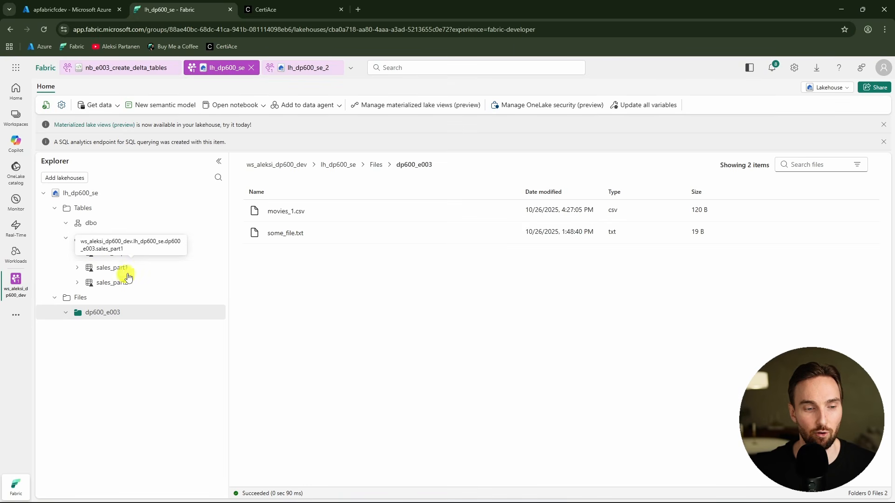
left_click(283, 69)
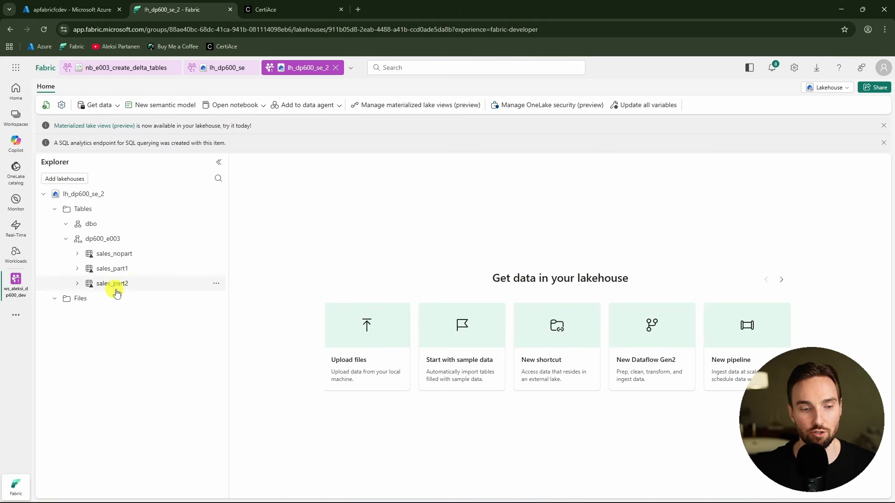
Create a OneLake shortcut under Files pointing to the dp600_e003 folder in lh_dp600_se's Files, skipping the Delta transform
left_click(216, 298)
left_click(250, 313)
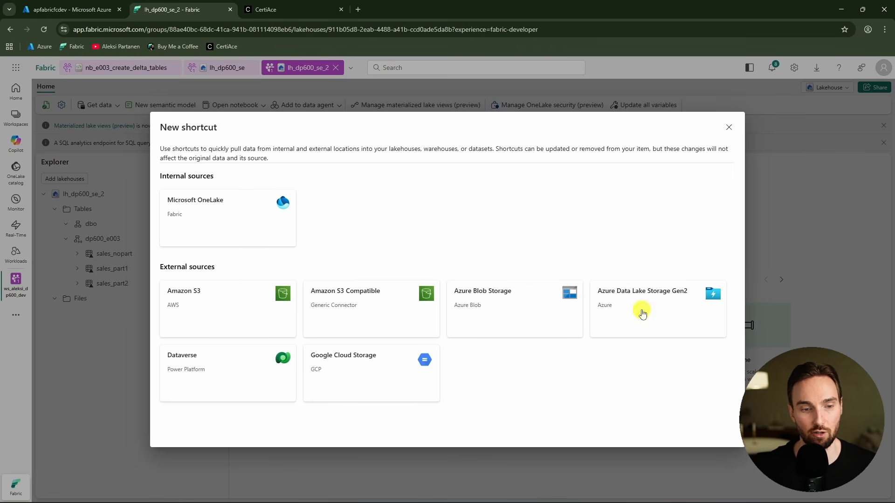
left_click(191, 211)
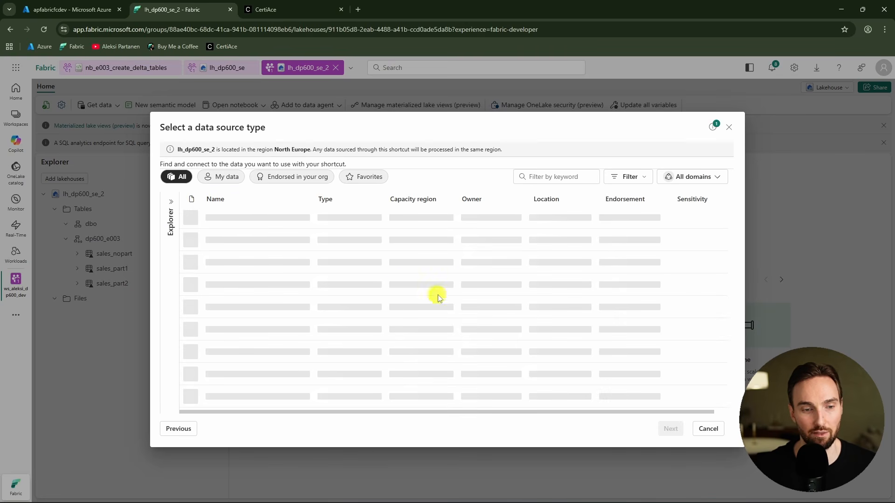
left_click(251, 244)
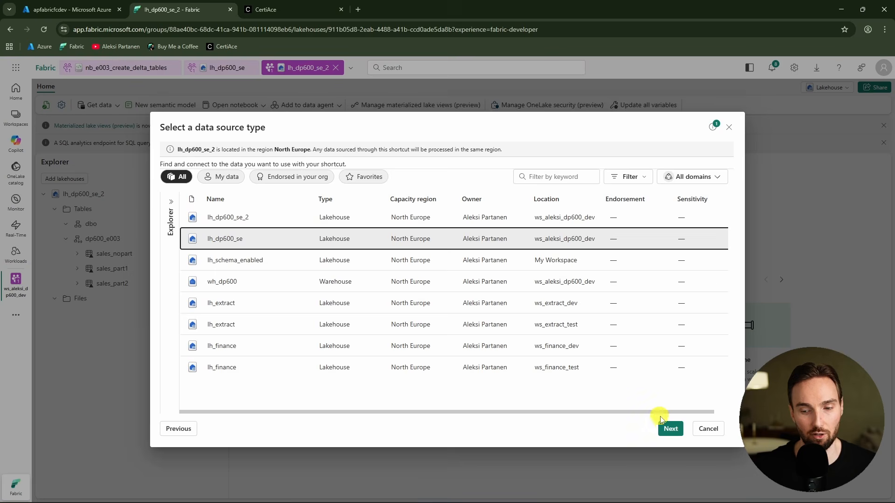
left_click(670, 429)
left_click(175, 232)
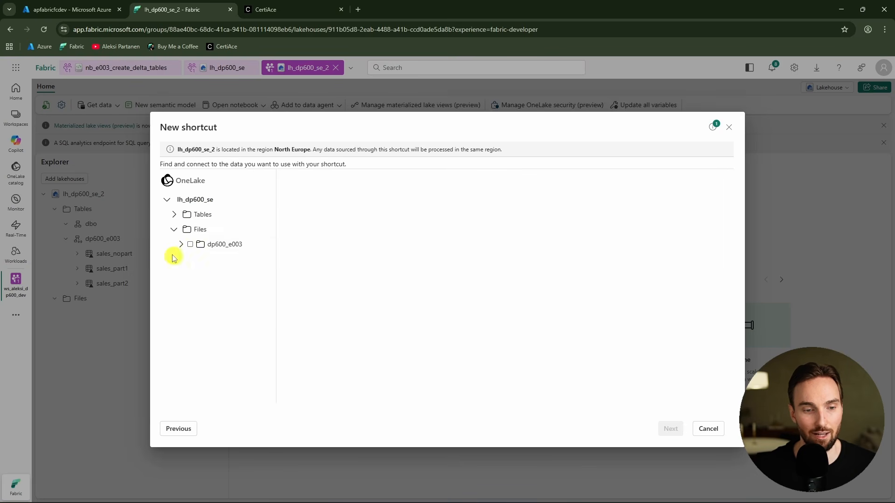
left_click(190, 245)
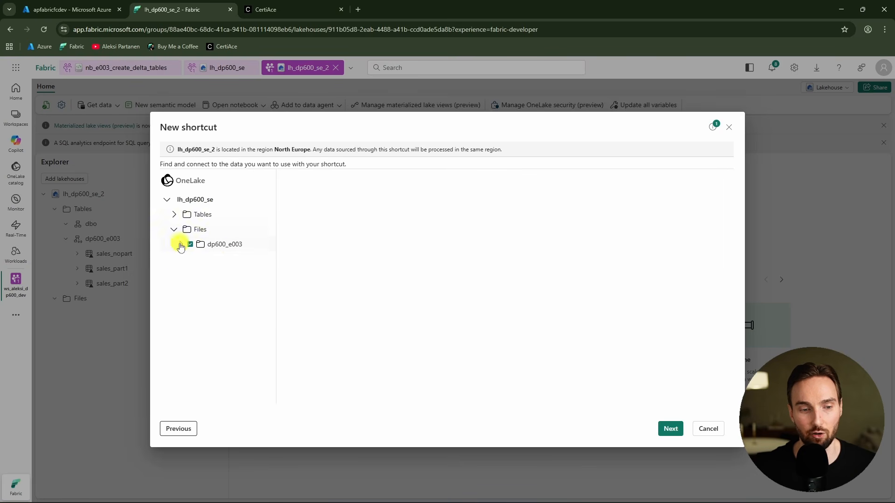
left_click(669, 429)
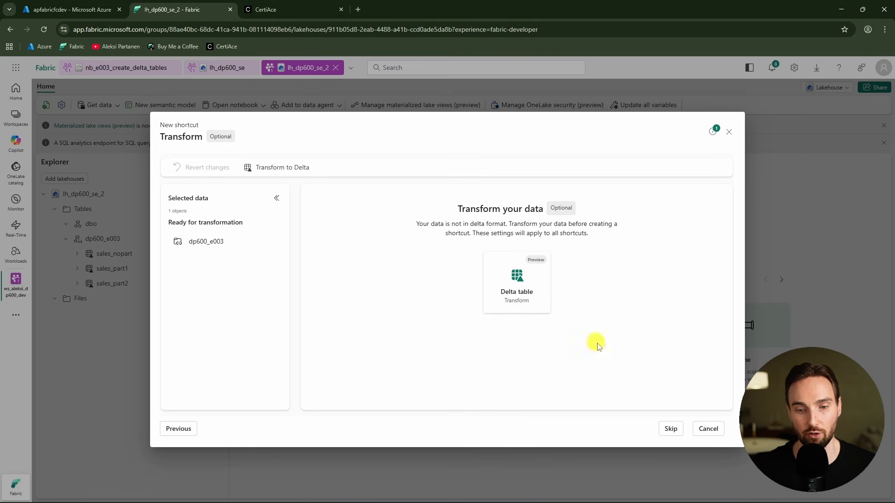
left_click(670, 429)
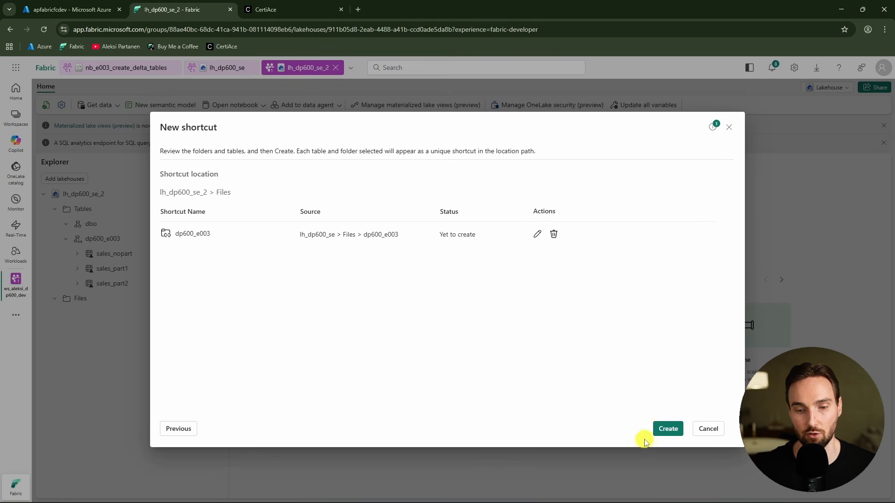
left_click(669, 429)
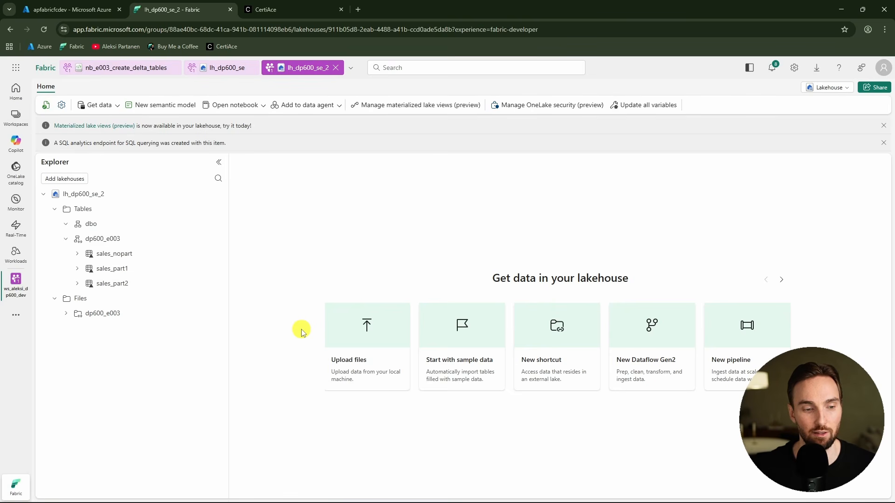
Open the dp600_e003 shortcut folder's files and compare them with the same folder in lh_dp600_se
left_click(112, 313)
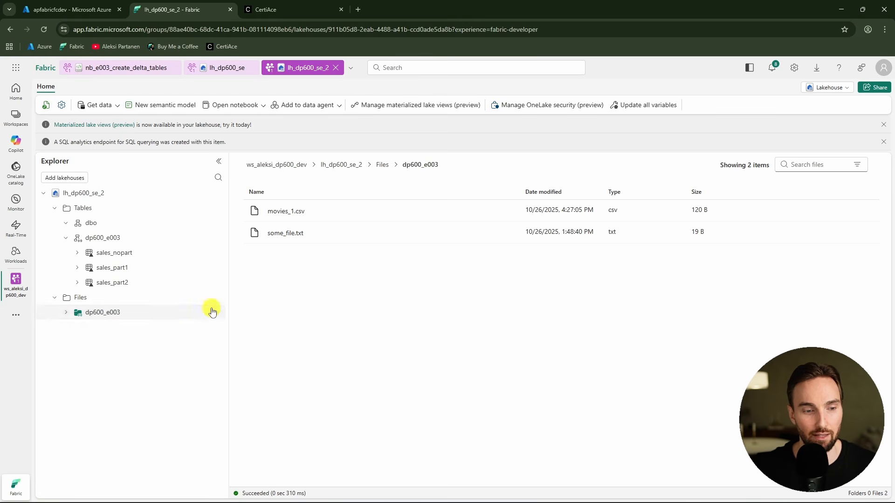
left_click(227, 70)
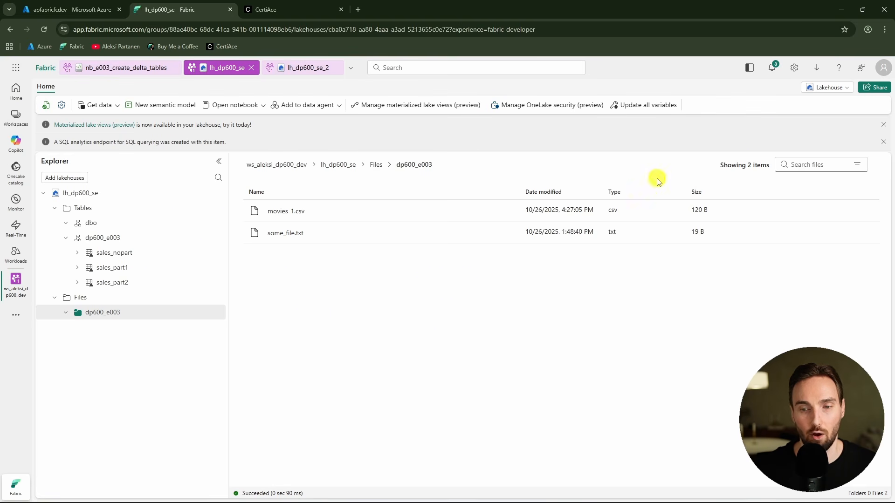
Switch lh_dp600_se to its SQL analytics endpoint and reopen it from the workspace item list
left_click(848, 90)
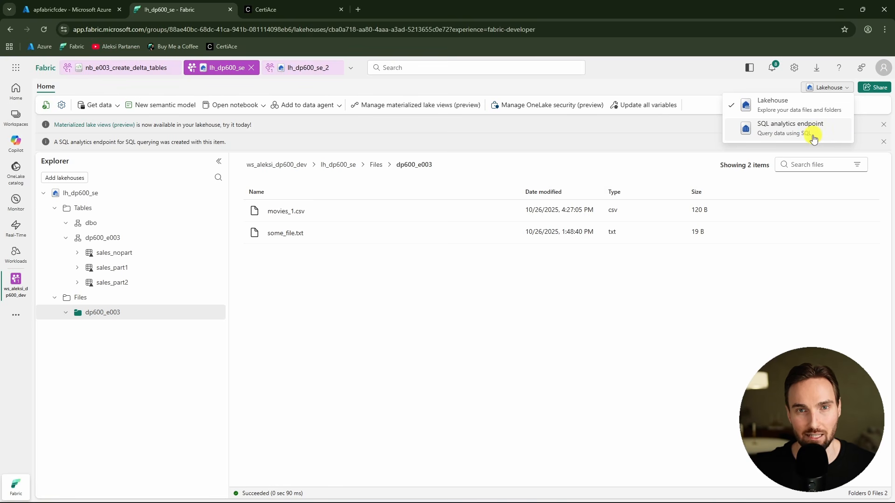
left_click(793, 127)
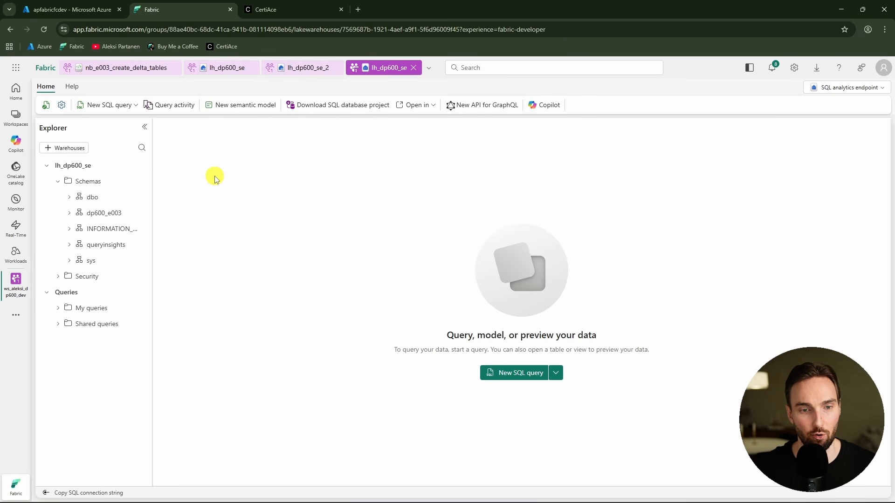
left_click(16, 282)
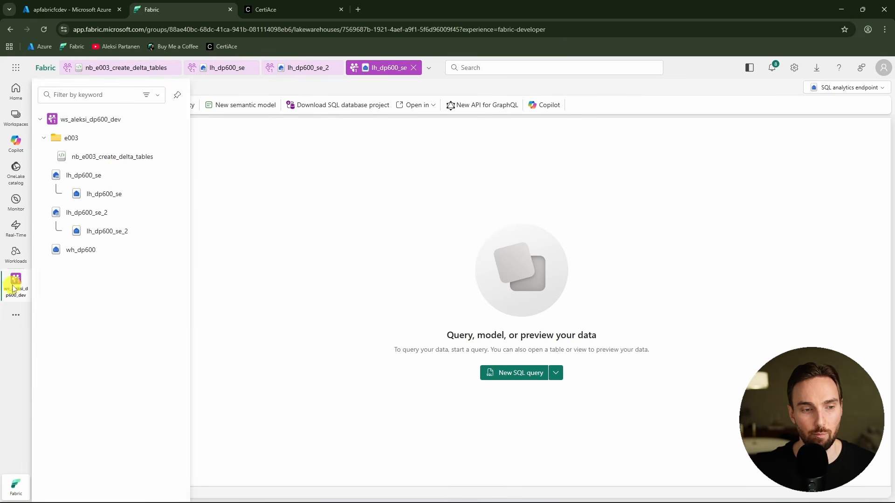
left_click(100, 122)
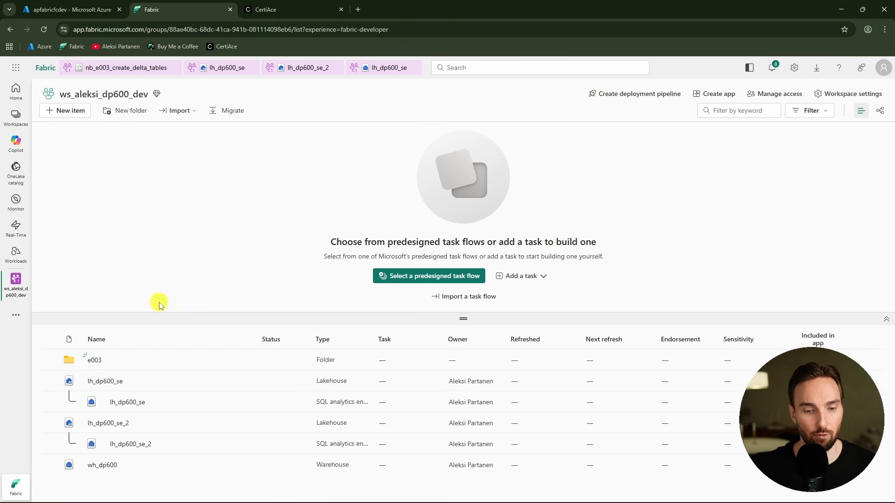
double_click(385, 345)
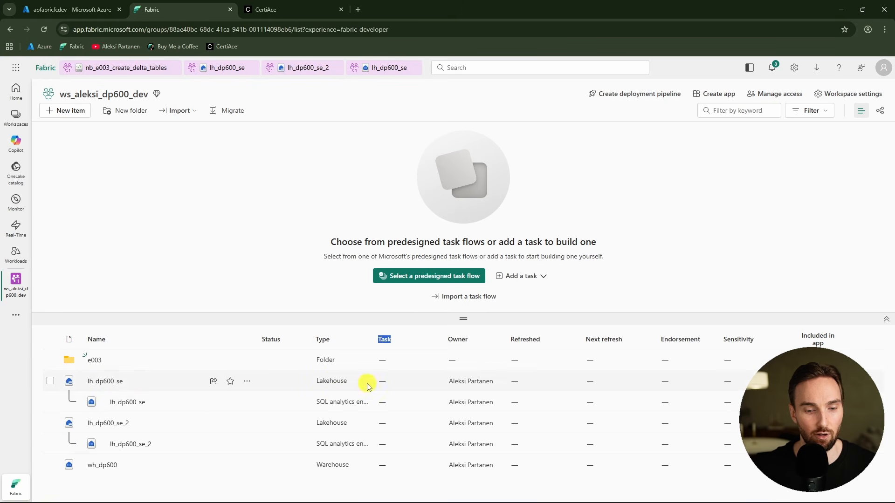
left_click(134, 407)
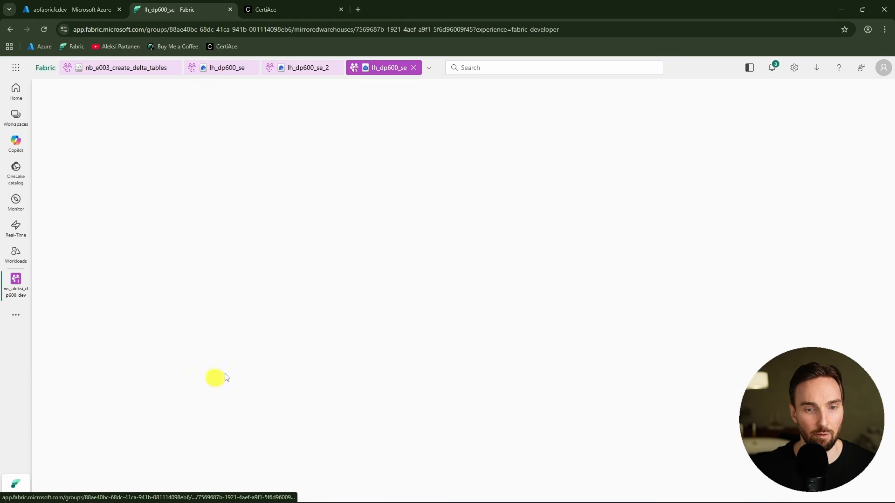
left_click_drag(151, 222, 241, 220)
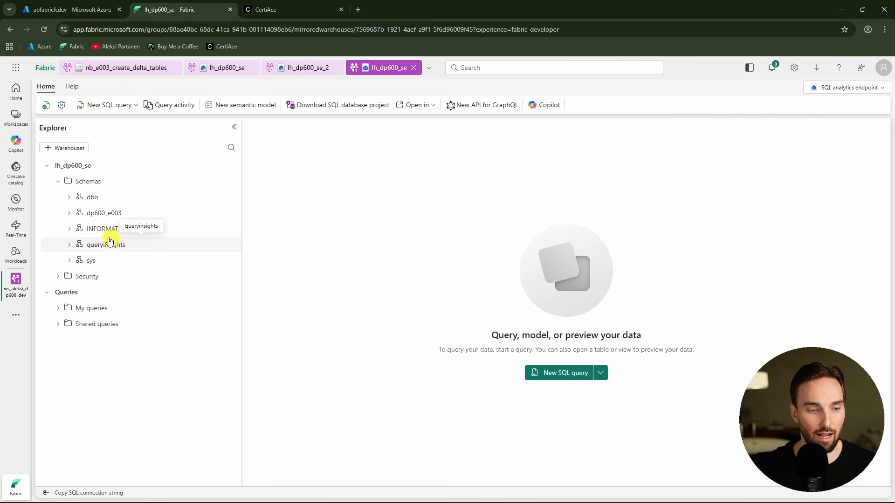
Run a Select TOP 100 query on the sales_nopart table in the dp600_e003 schema
left_click(69, 213)
left_click(80, 229)
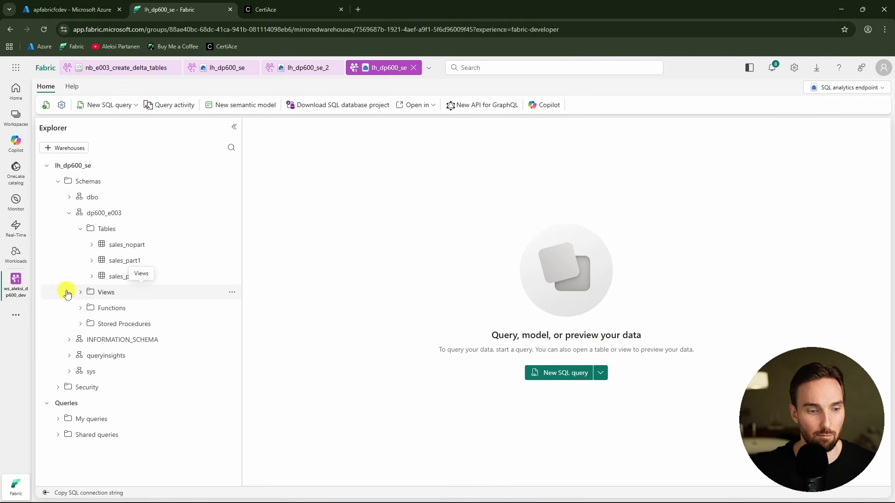
left_click(81, 293)
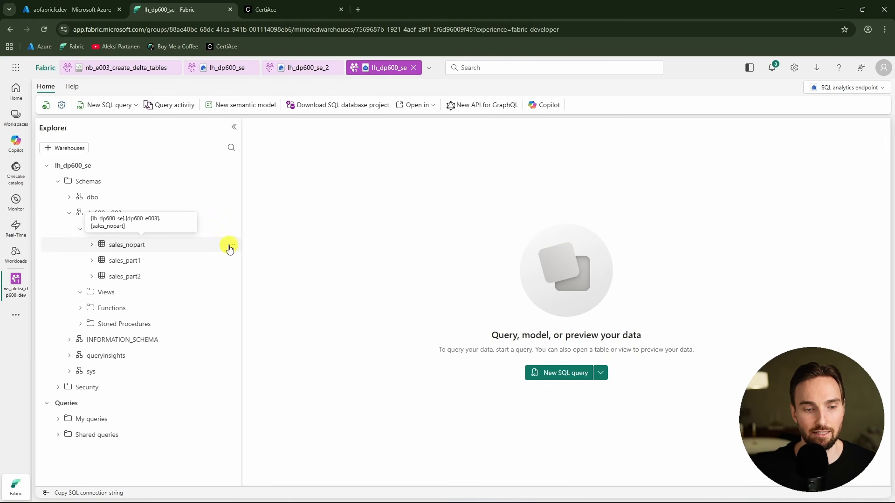
left_click(232, 246)
key("Escape")
left_click(231, 244)
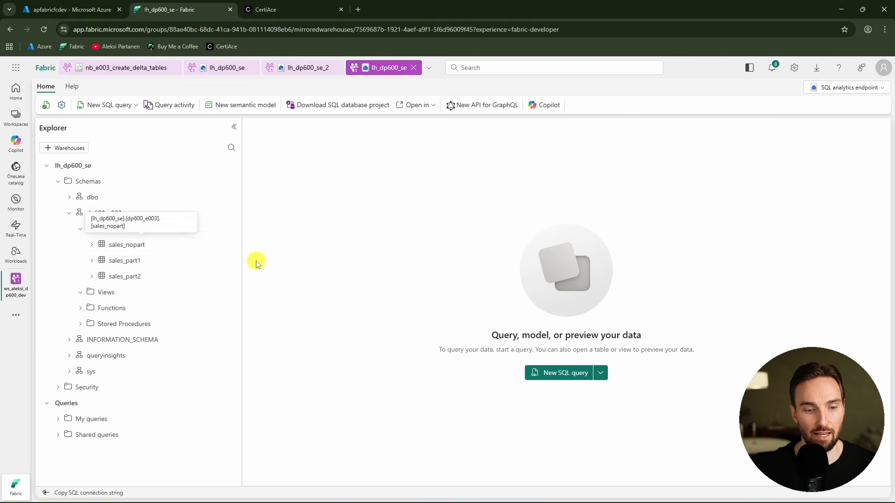
left_click(232, 245)
mouse_move(266, 260)
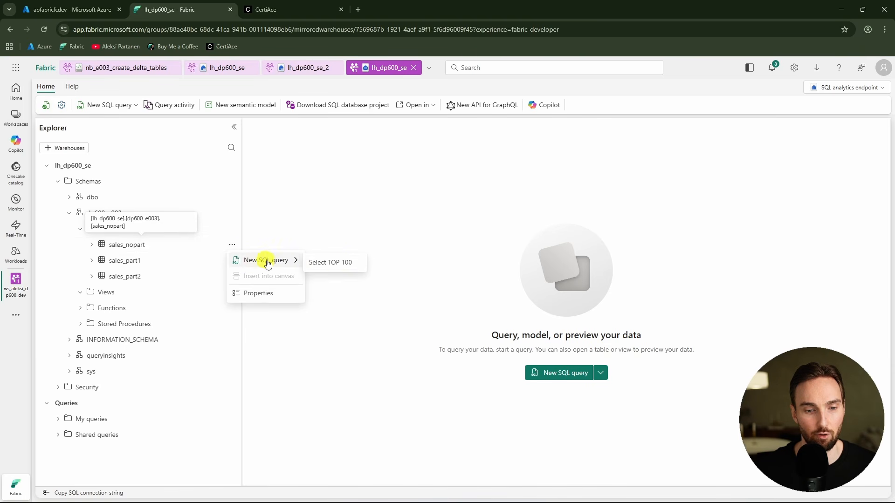
left_click(345, 262)
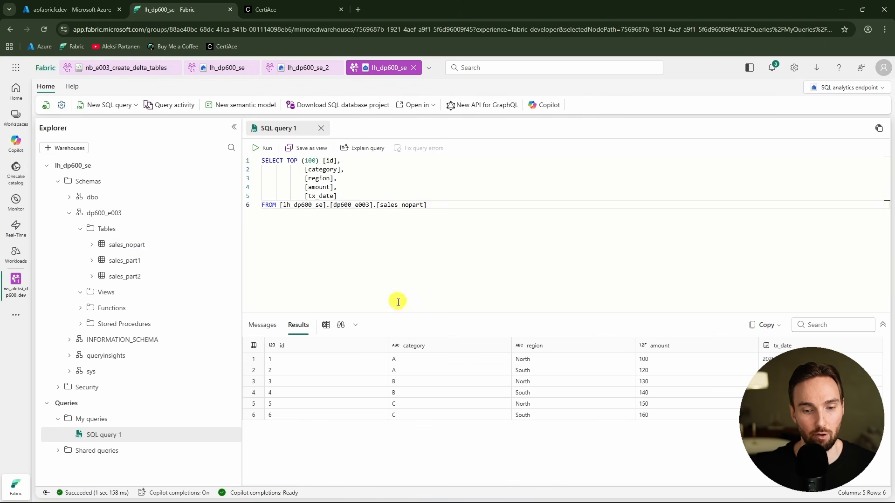
left_click_drag(409, 313, 415, 266)
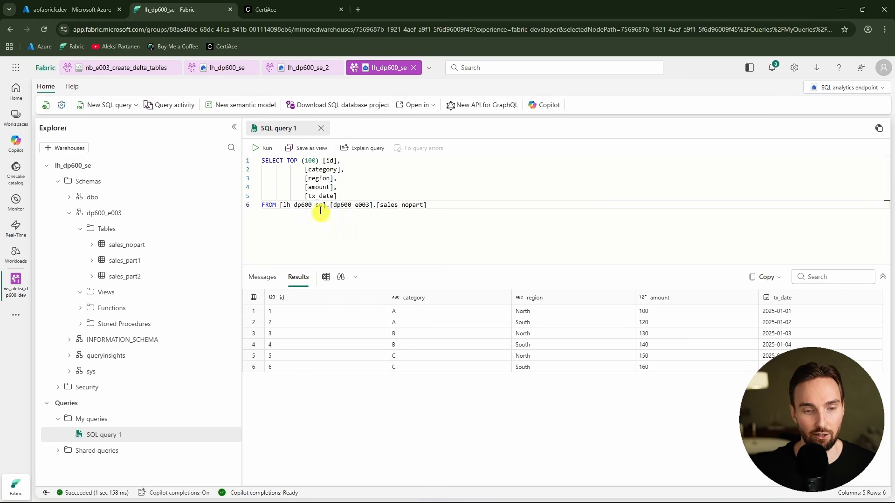
key("ctrl+a")
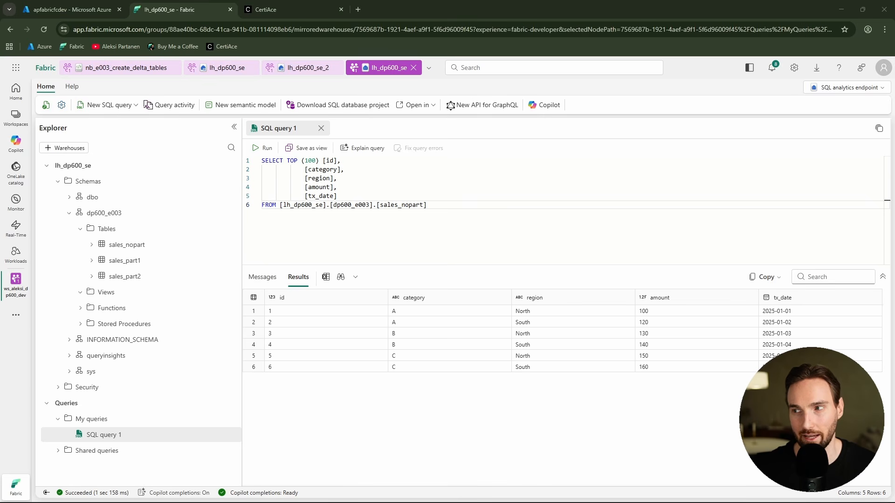
Switch to SQL Server Management Studio and select the top 1000 rows of dp600_e003.sales_part1 in lh_dp600_se_2
left_click_drag(894, 153, 403, 59)
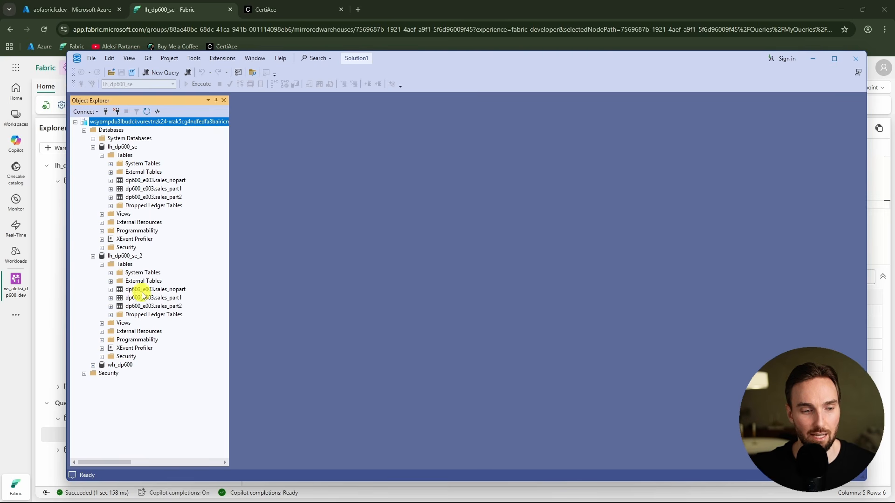
right_click(169, 300)
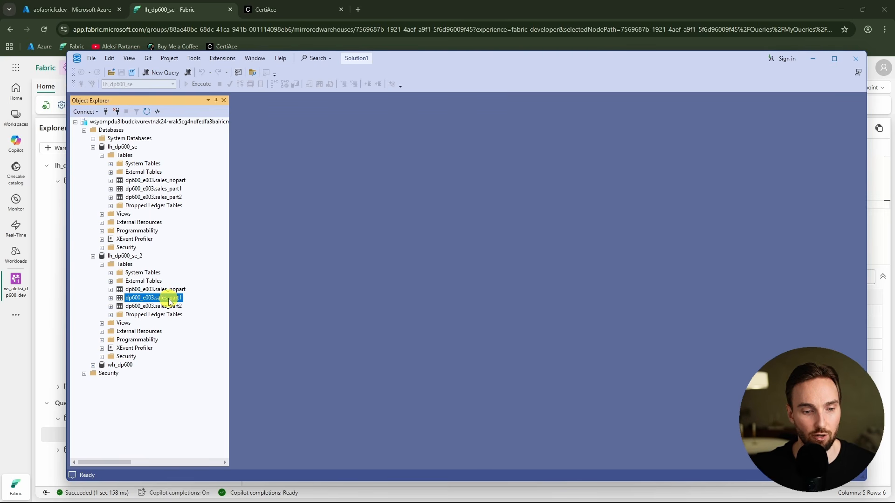
left_click(246, 304)
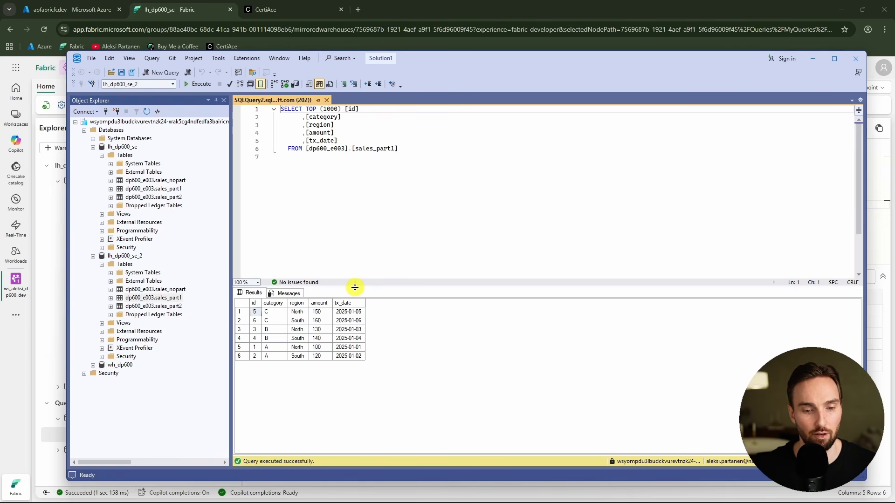
left_click(354, 189)
key("Return")
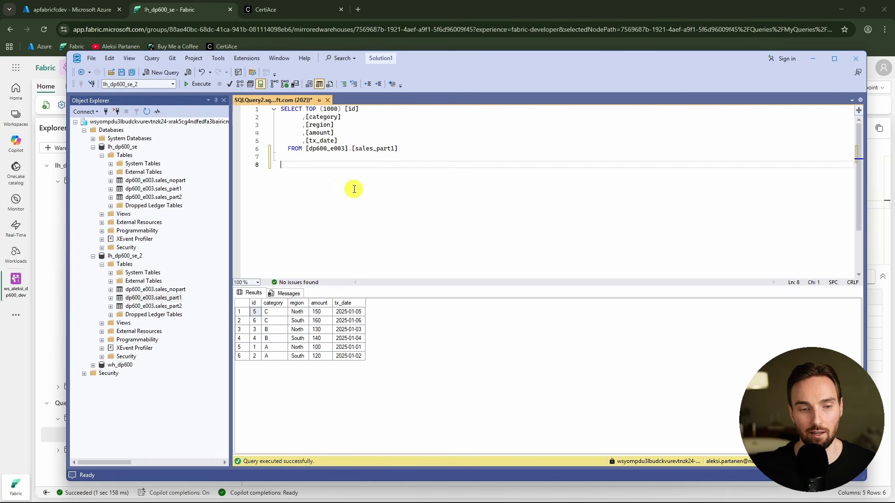
Try to run an UPDATE setting category to 'X' on dp600_e003.sales_part1 in lh_dp600_se_2
key("Return")
key("Return")
key("Return")
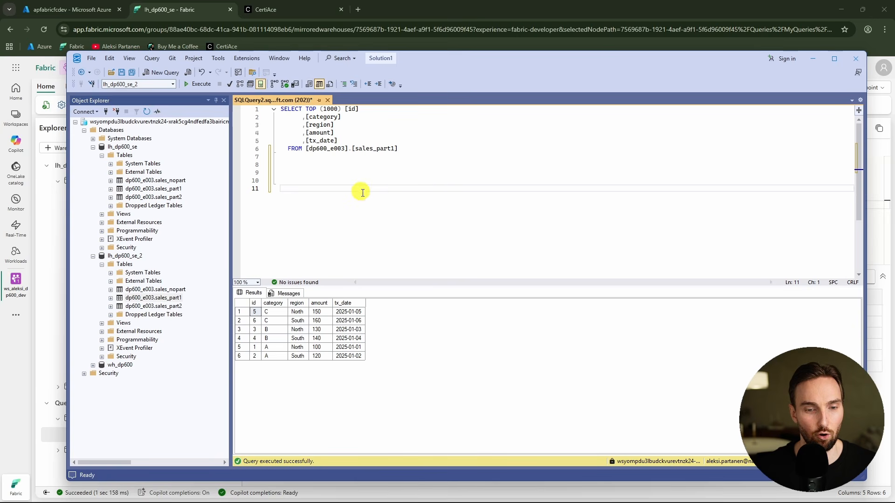
type("update [dp600_e003].[sales_part1] set [category] = 'X'")
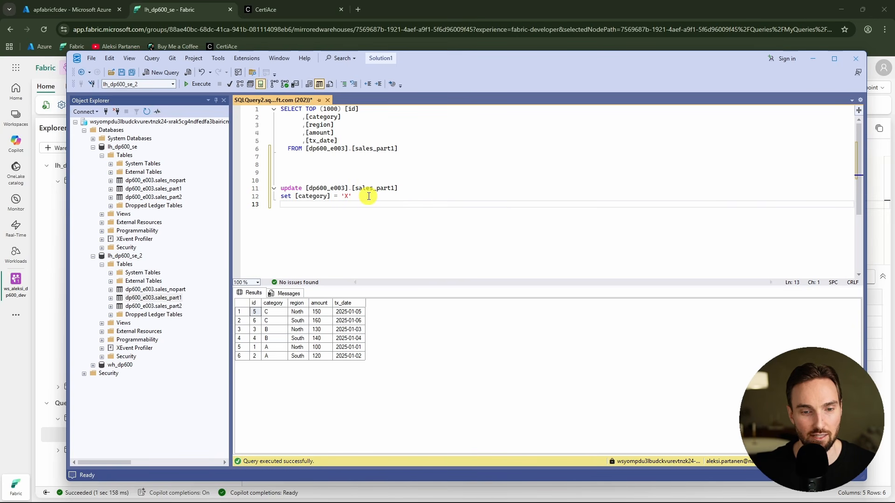
key("shift+Up")
key("shift+Up")
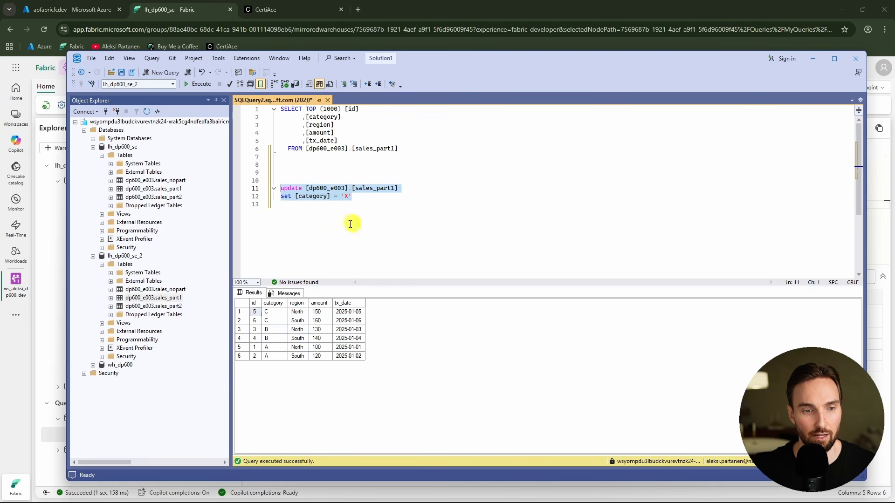
left_click(199, 85)
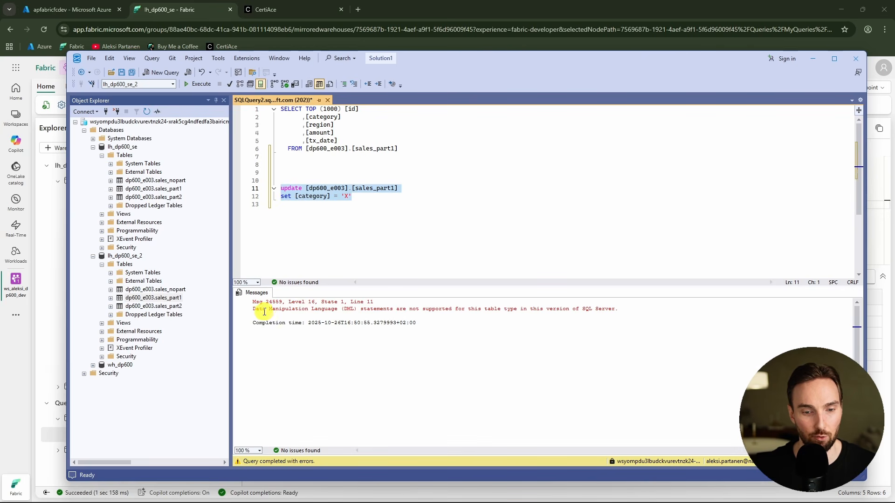
left_click_drag(256, 309, 537, 319)
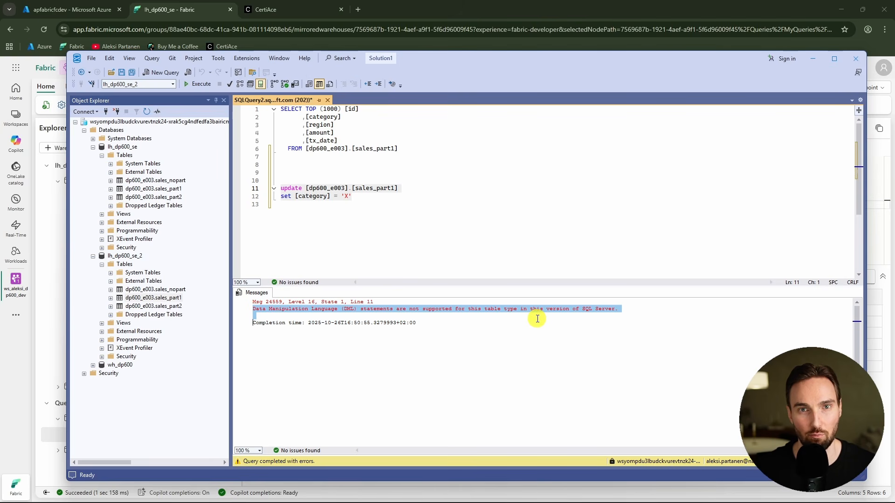
Create the view dp600_e003.vw_sales_part1 as select * from dp600_e003.sales_part1 and expand the Views folder
left_click(367, 229)
key("Return")
key("Return")
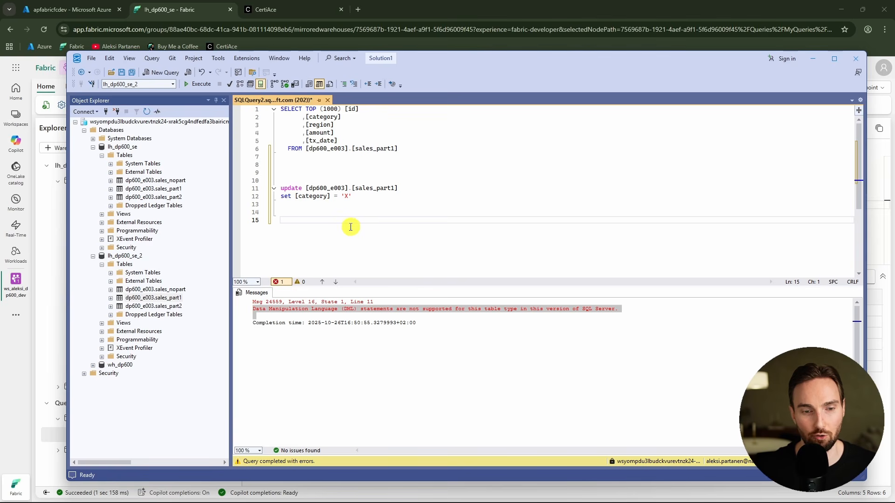
type("create view [dp600_e003].[vw_sales_part1] as select * from [dp600_e003].[sales_part1]")
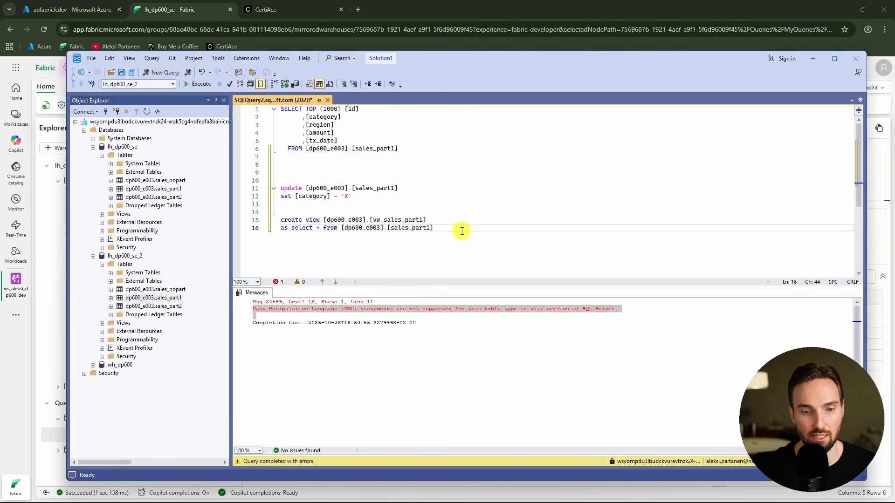
left_click_drag(459, 229, 273, 220)
left_click(200, 85)
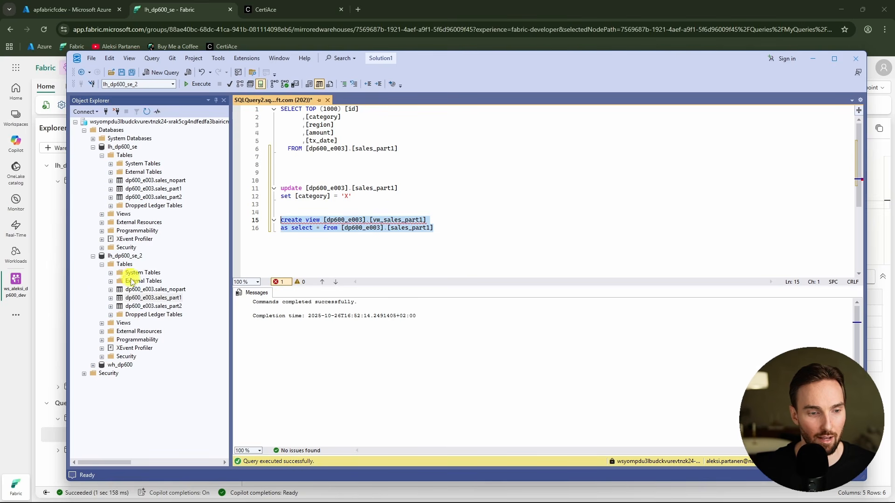
left_click(101, 323)
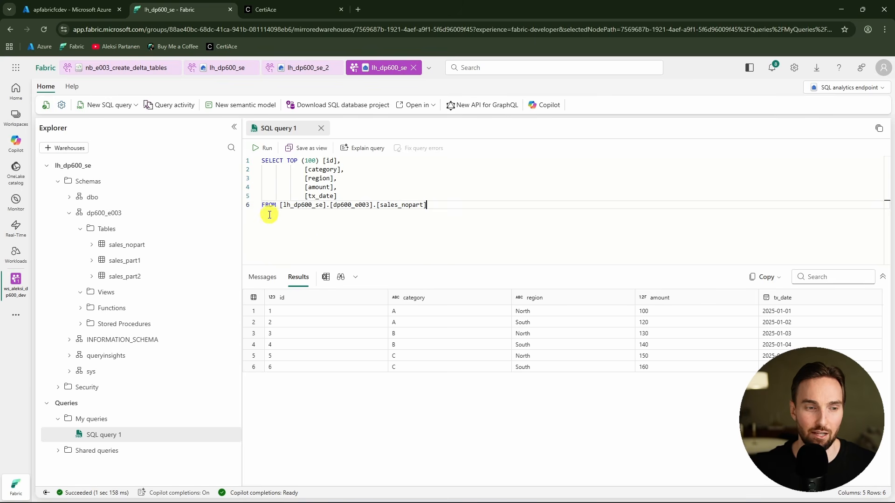
Open the endpoint's settings and select its SQL connection string
left_click(61, 105)
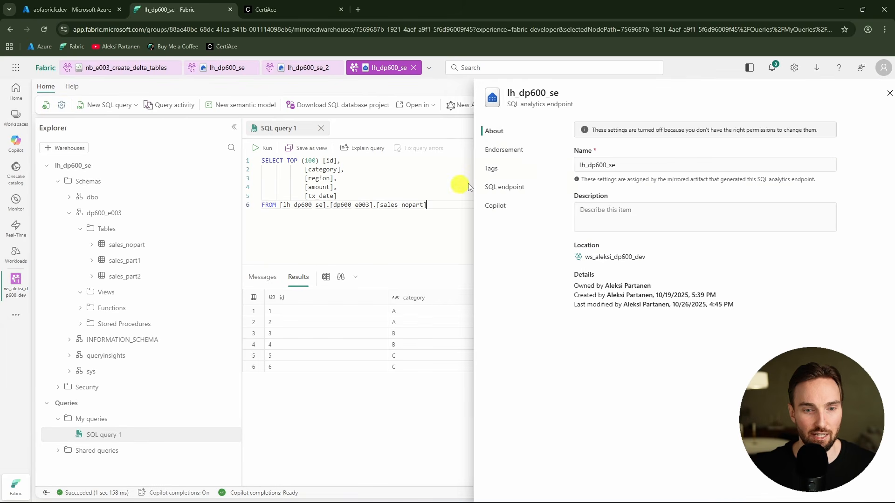
left_click(499, 189)
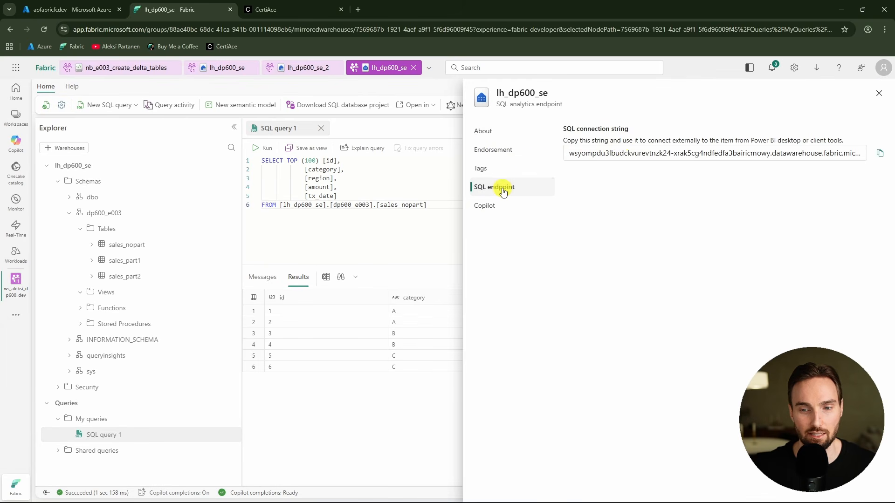
left_click_drag(578, 154, 849, 153)
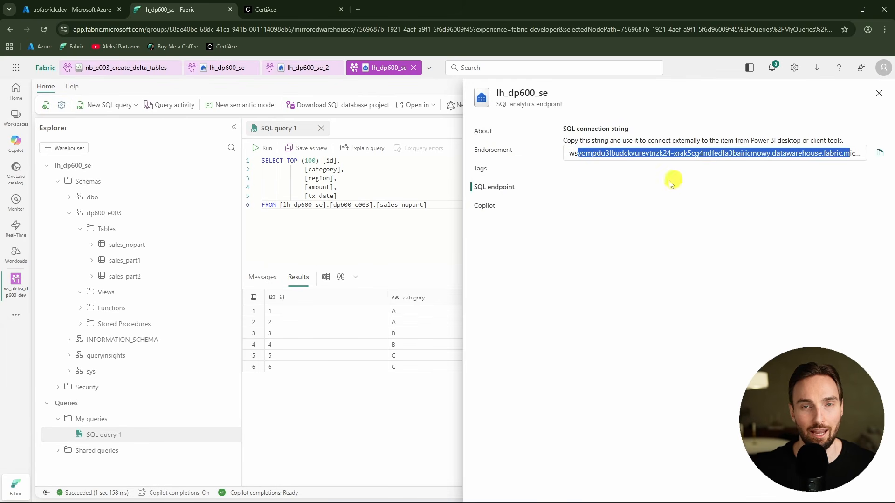